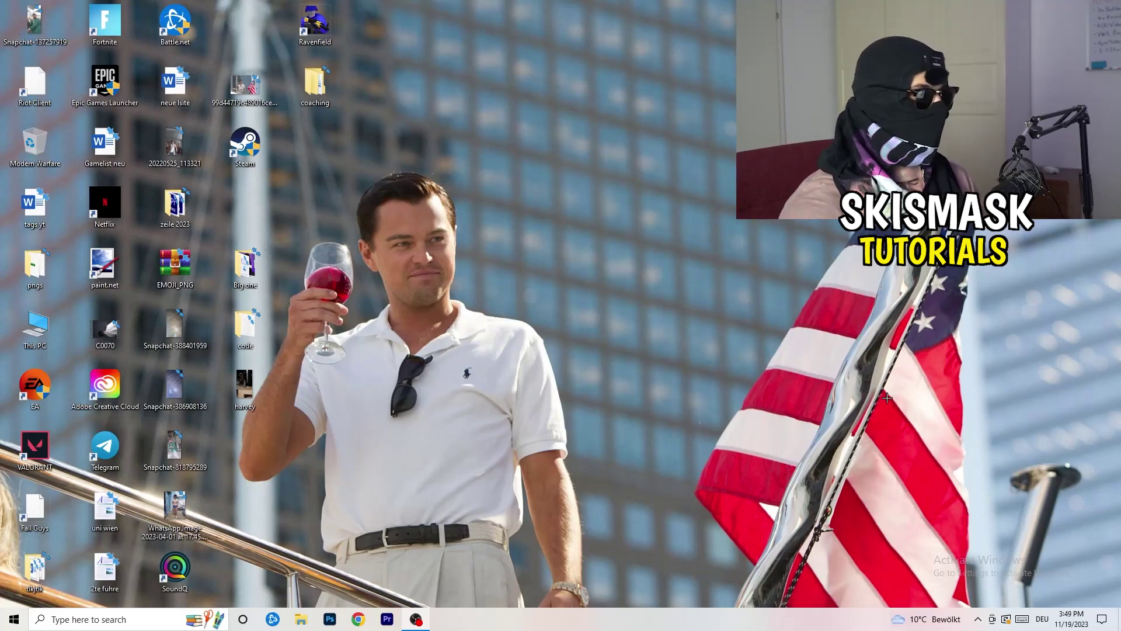
Move the Steam shortcut to the middle of the desktop and show its context menu
left_click_drag(242, 145, 596, 209)
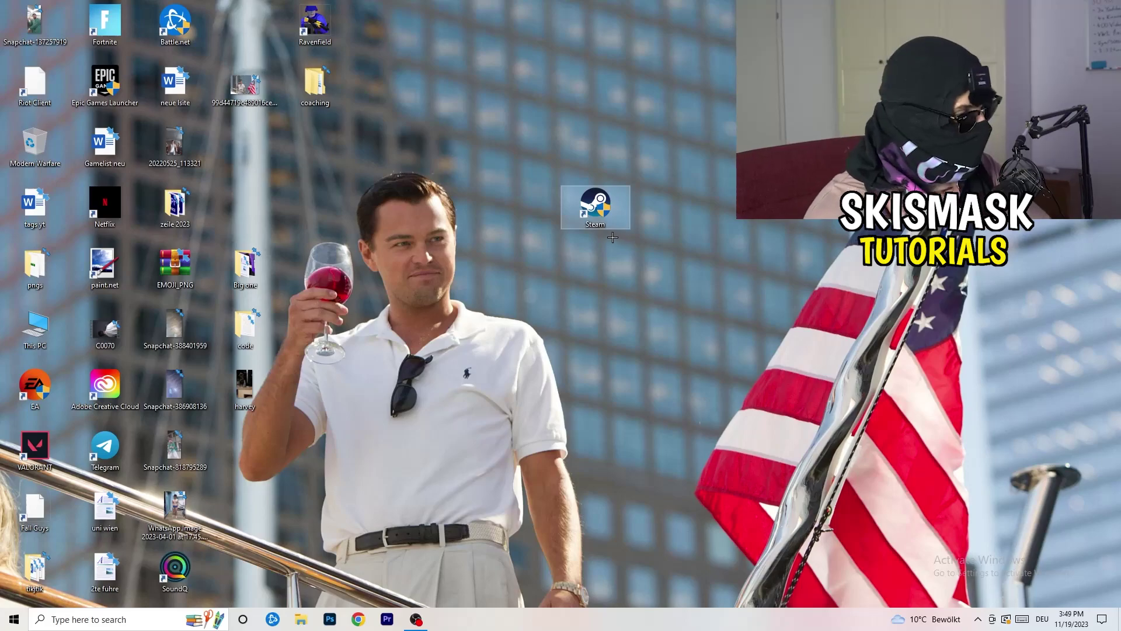
right_click(600, 210)
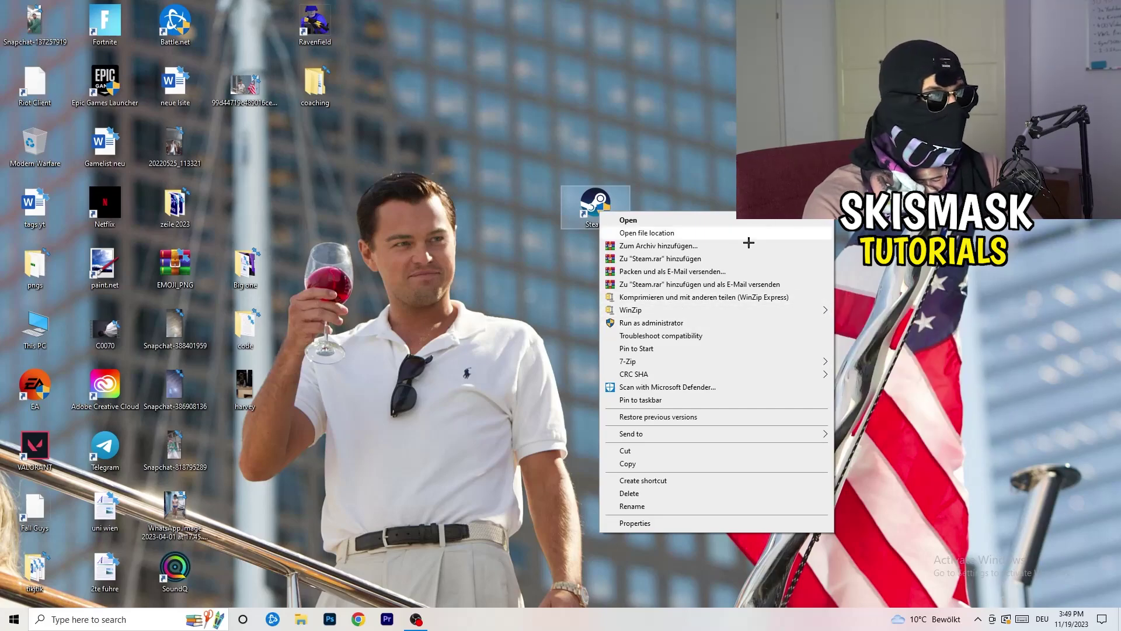
Set Steam's shortcut to Windows 8 compatibility mode with Run as administrator, and confirm with OK
left_click(648, 526)
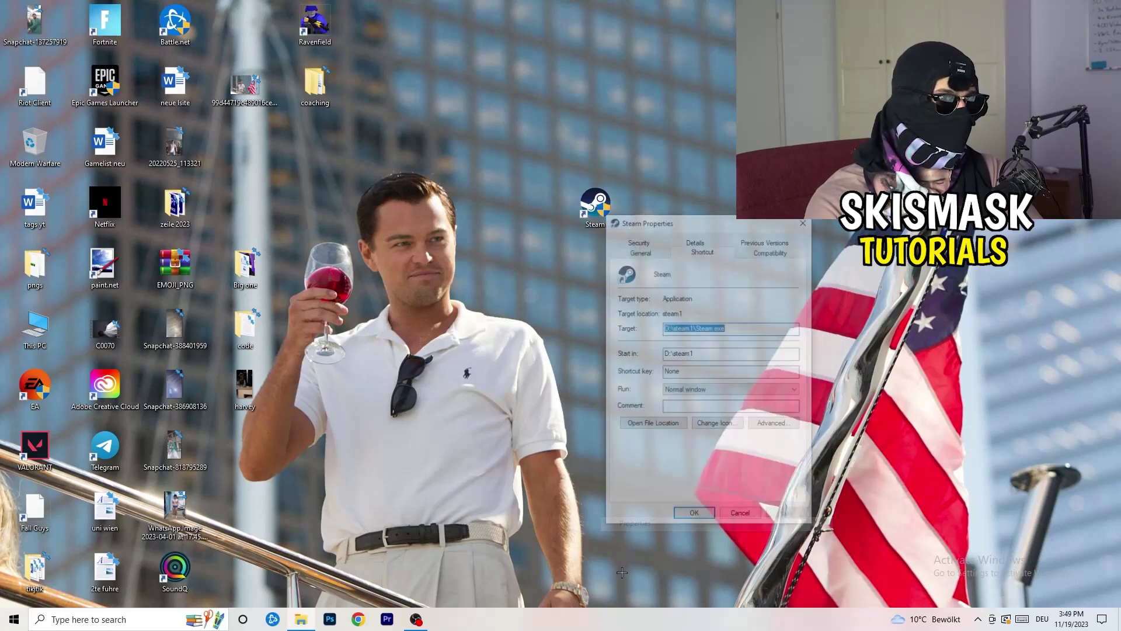
left_click_drag(699, 221, 493, 167)
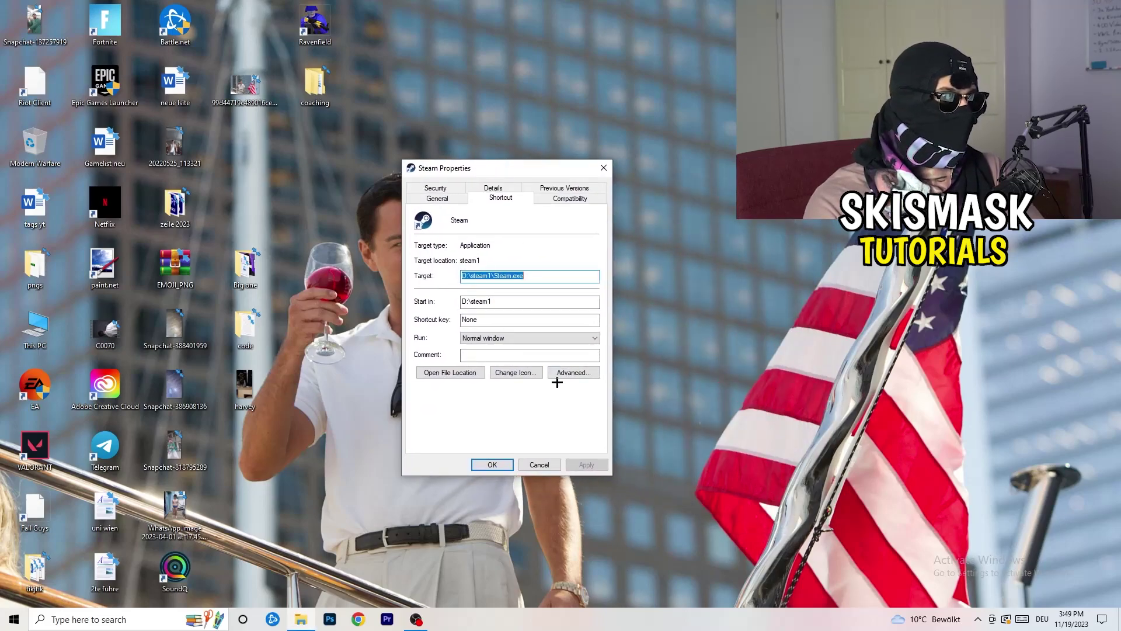
left_click(570, 199)
left_click_drag(513, 170, 646, 120)
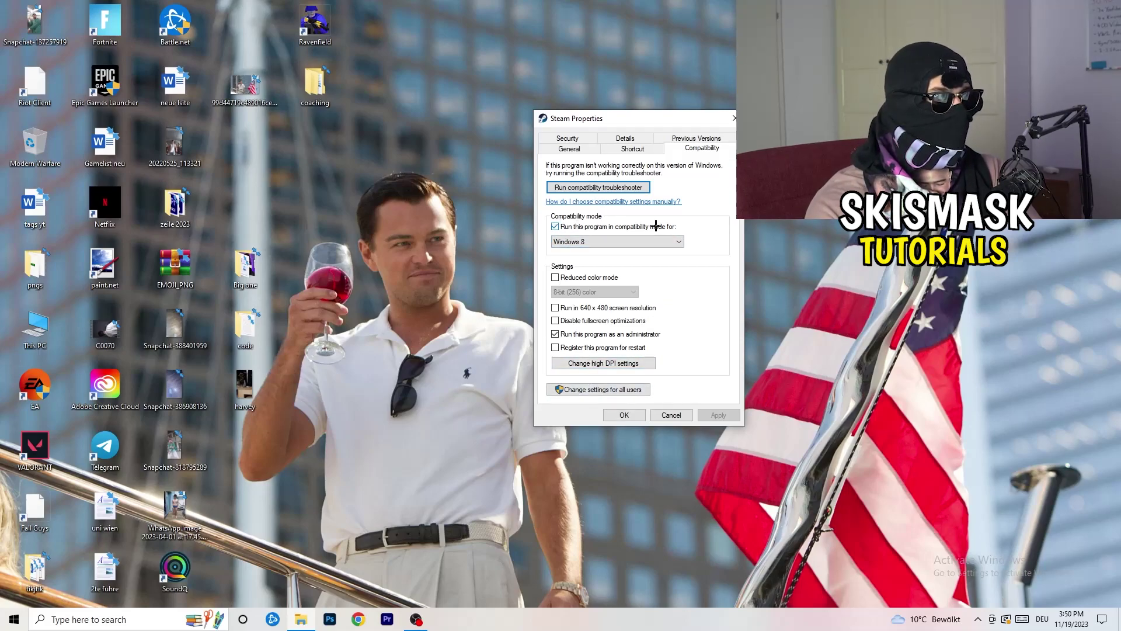
left_click(674, 242)
left_click(674, 305)
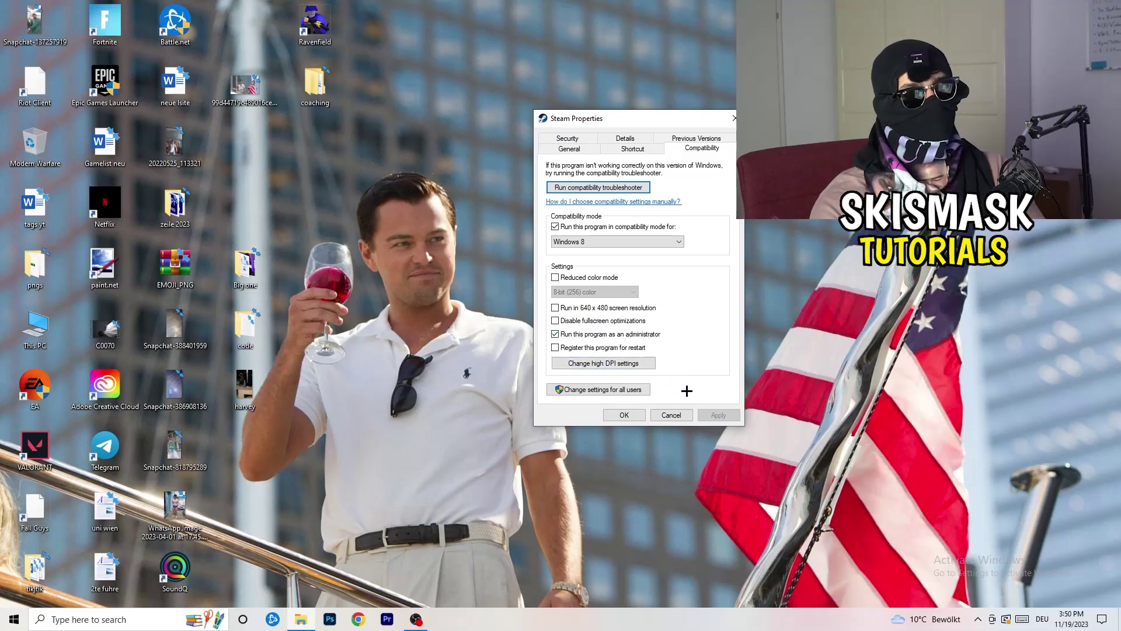
left_click(632, 415)
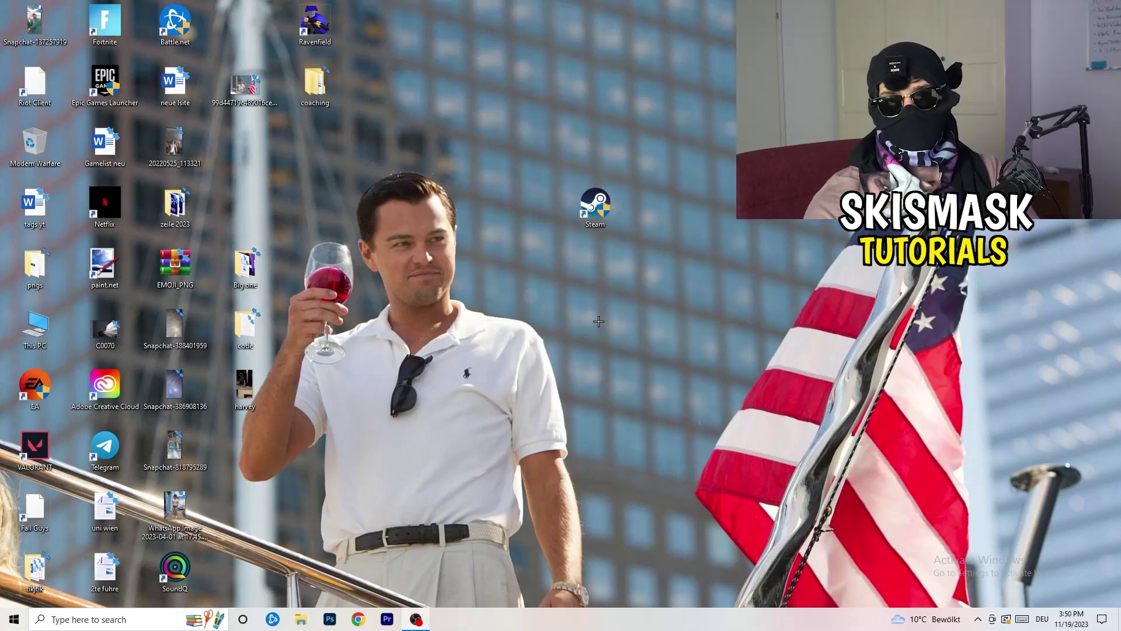
Move the Steam shortcut left above the man's head and recheck its Windows 8 compatibility settings
left_click_drag(600, 209, 530, 209)
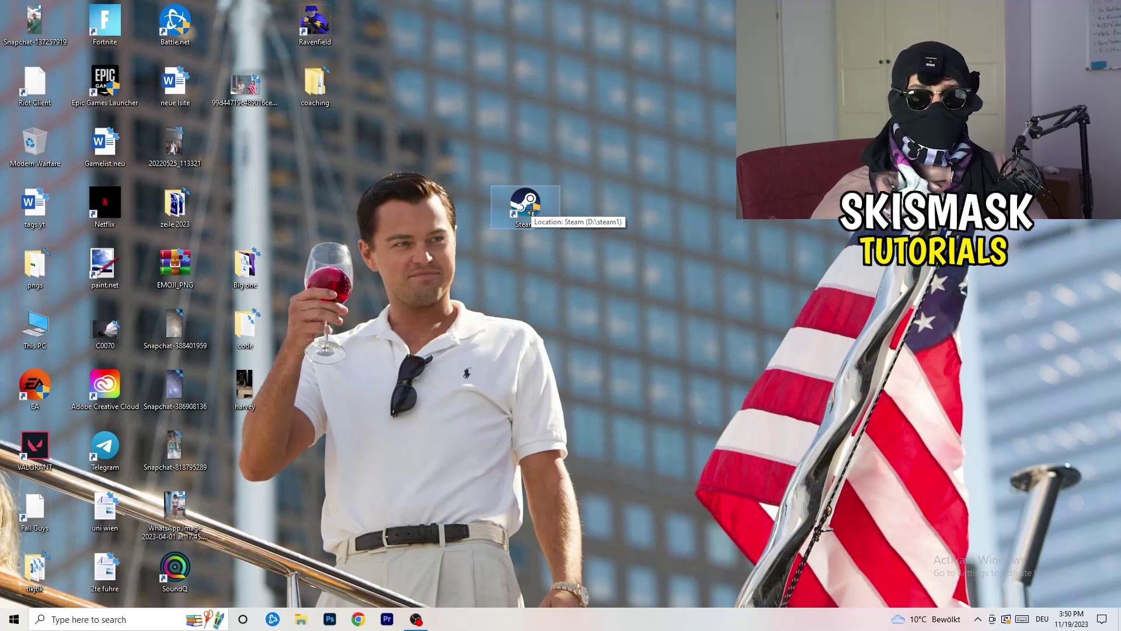
left_click_drag(530, 211, 389, 212)
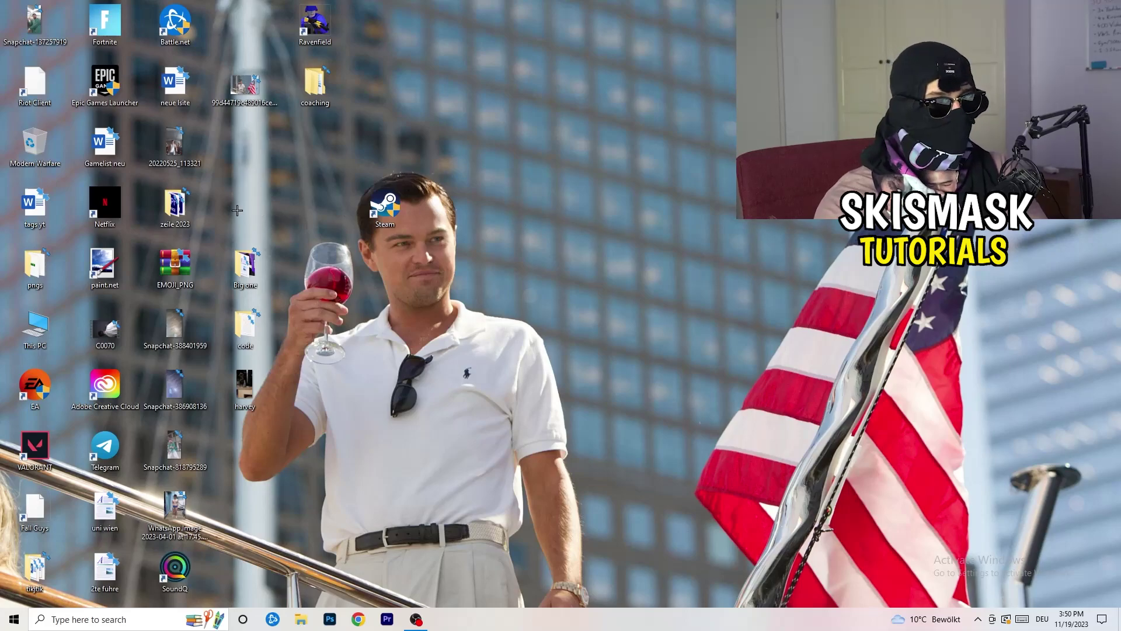
right_click(387, 217)
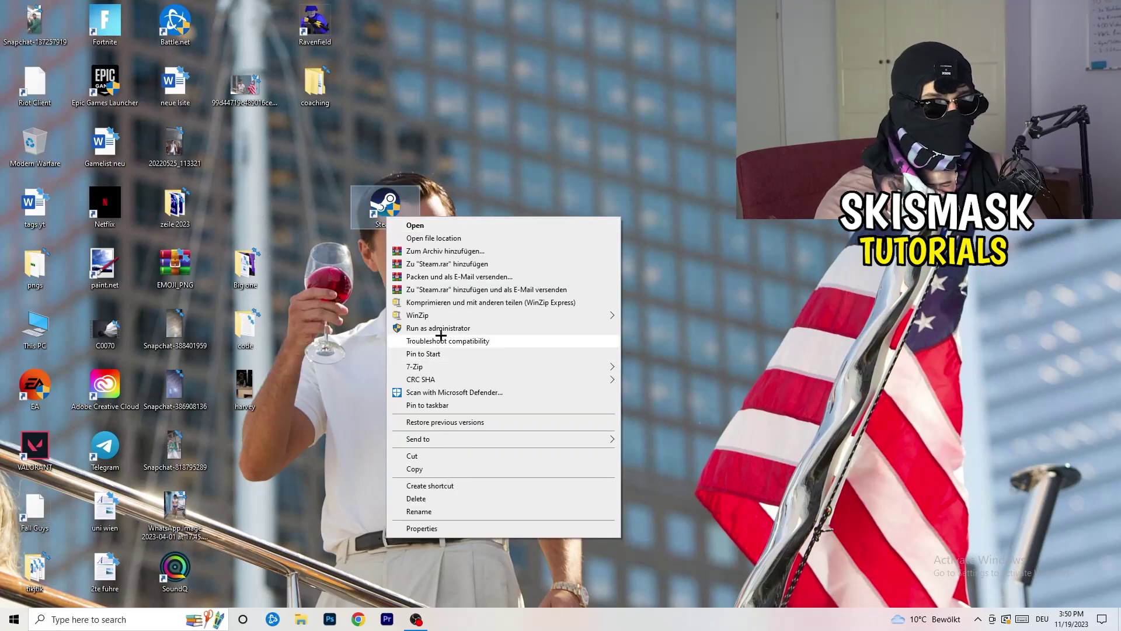
left_click(421, 528)
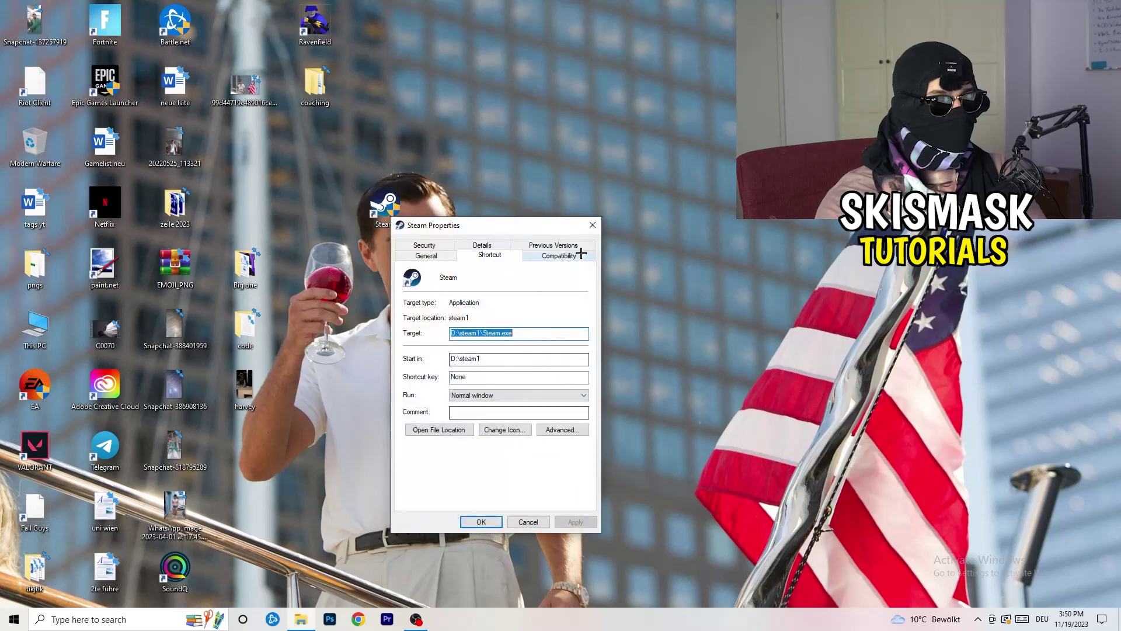
left_click(548, 255)
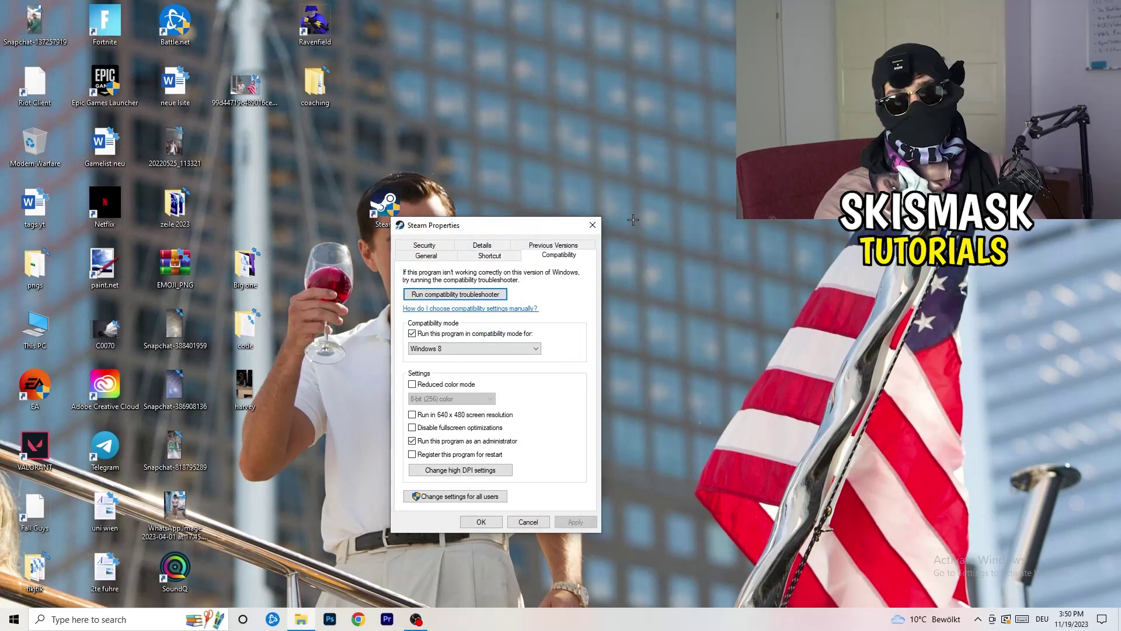
left_click(593, 225)
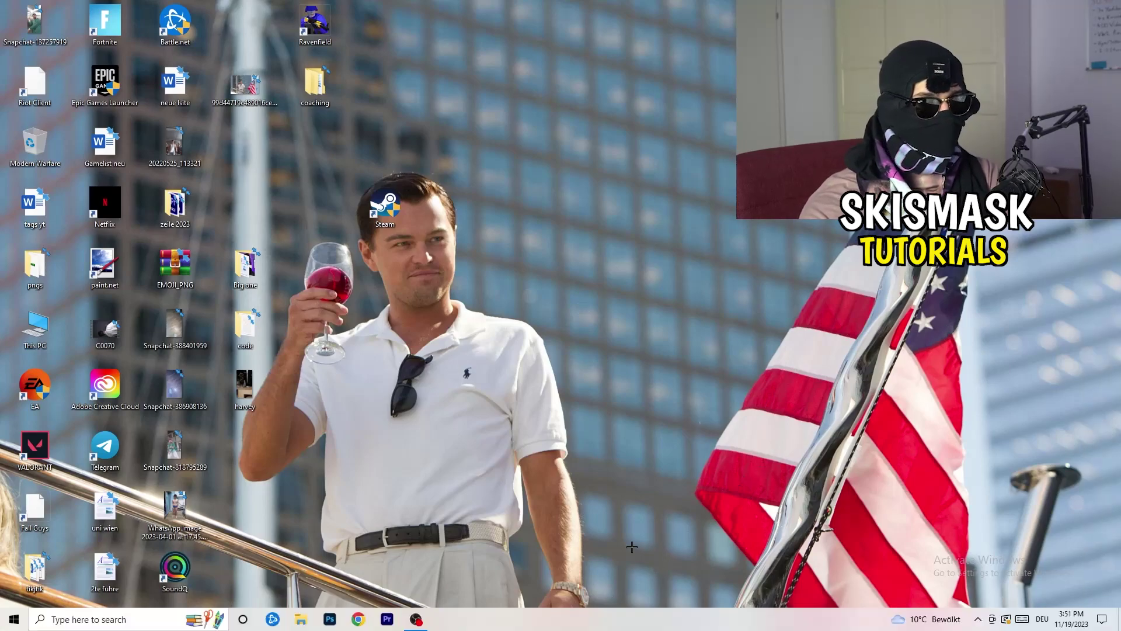
Launch Task Manager from the taskbar, maximize it, and show the Details tab
right_click(570, 622)
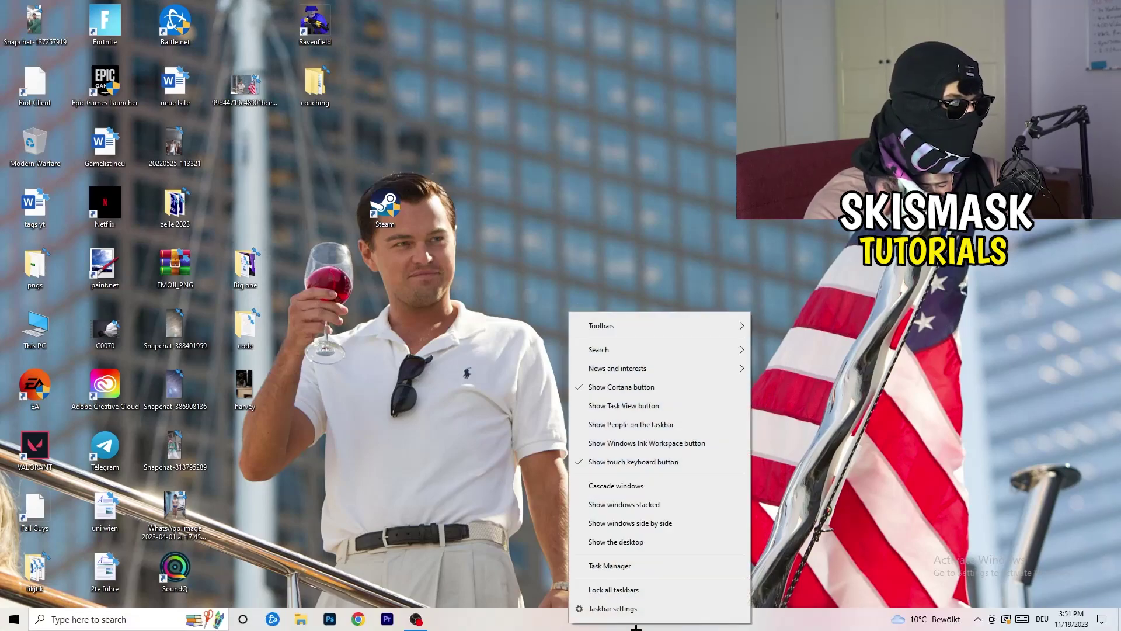
left_click(625, 566)
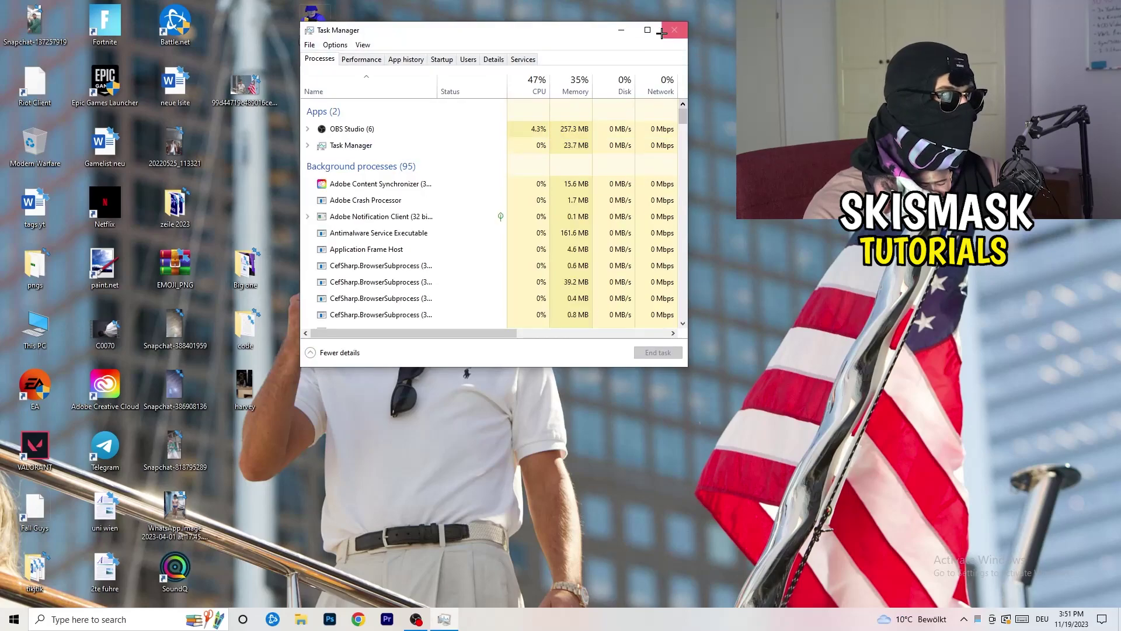
left_click(643, 29)
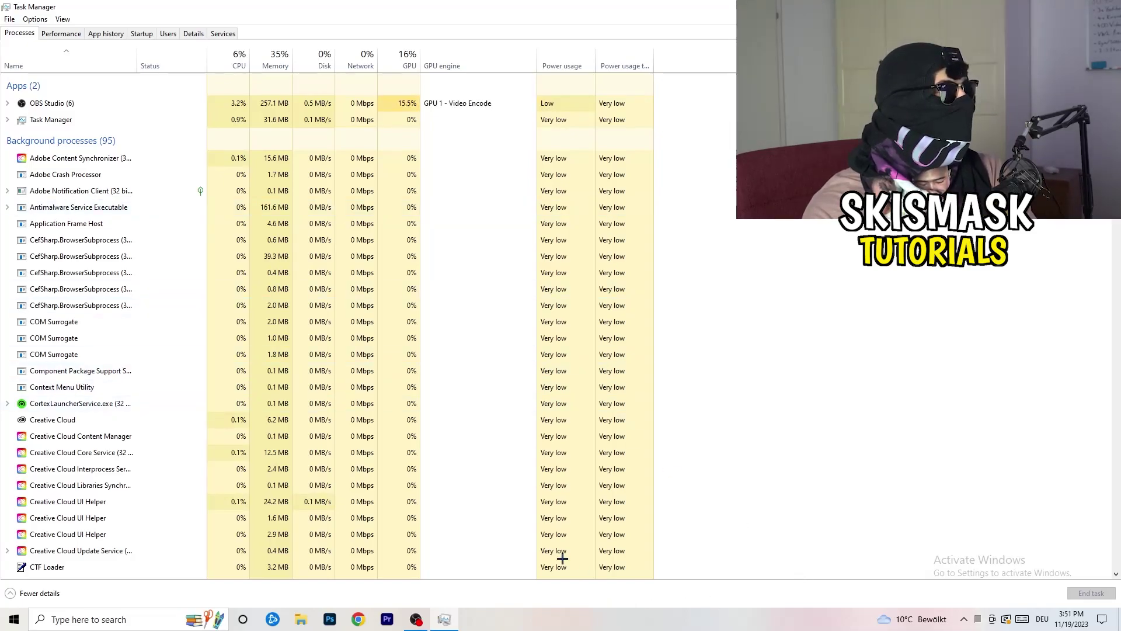
left_click(188, 34)
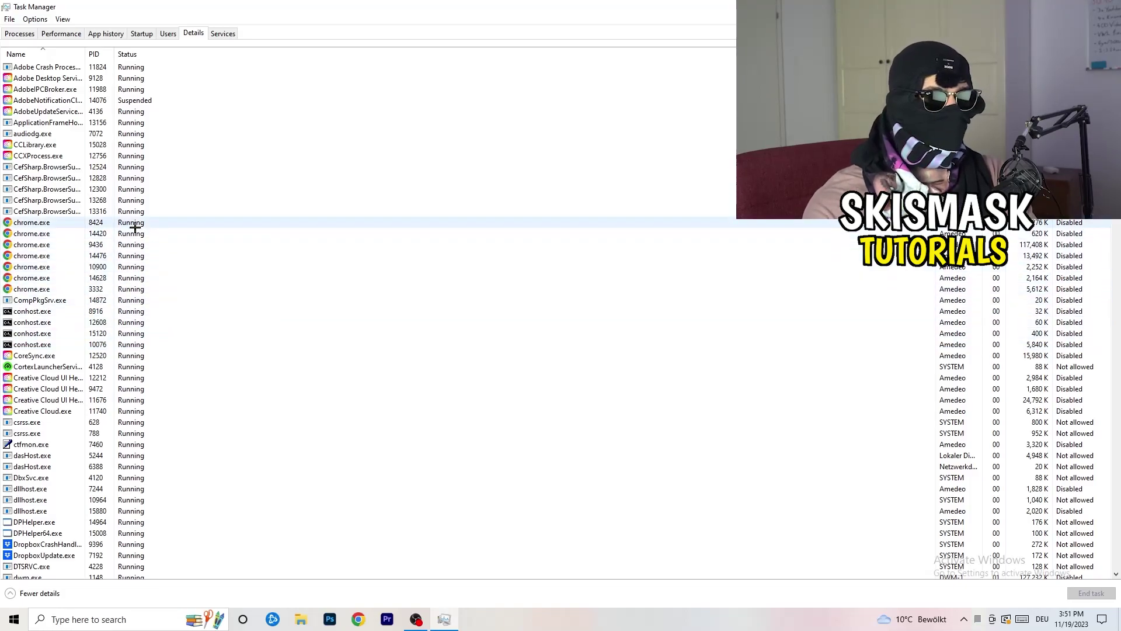
Look at Creative Cloud UI Helper's Set priority options, then show the Startup apps list
scroll(155, 258, "down", 3)
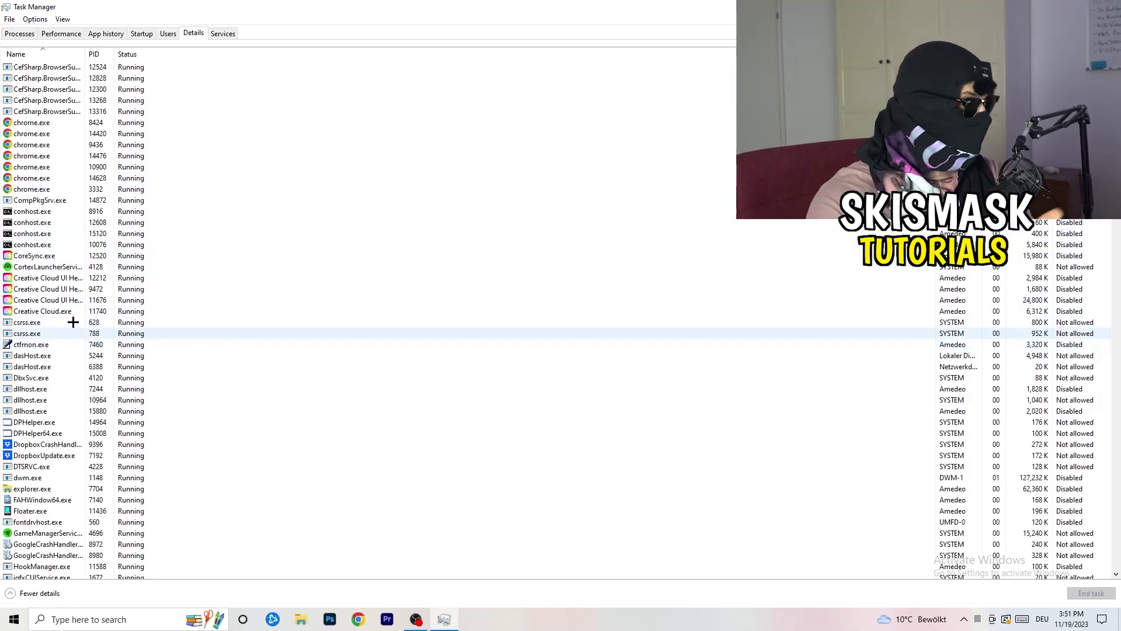
right_click(47, 299)
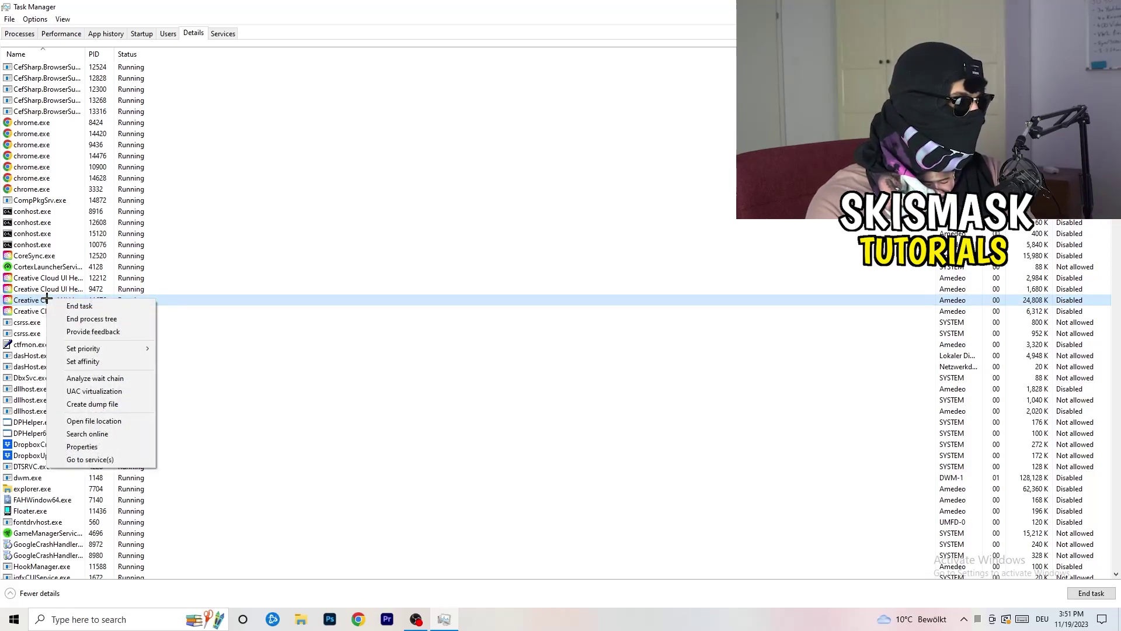
mouse_move(102, 350)
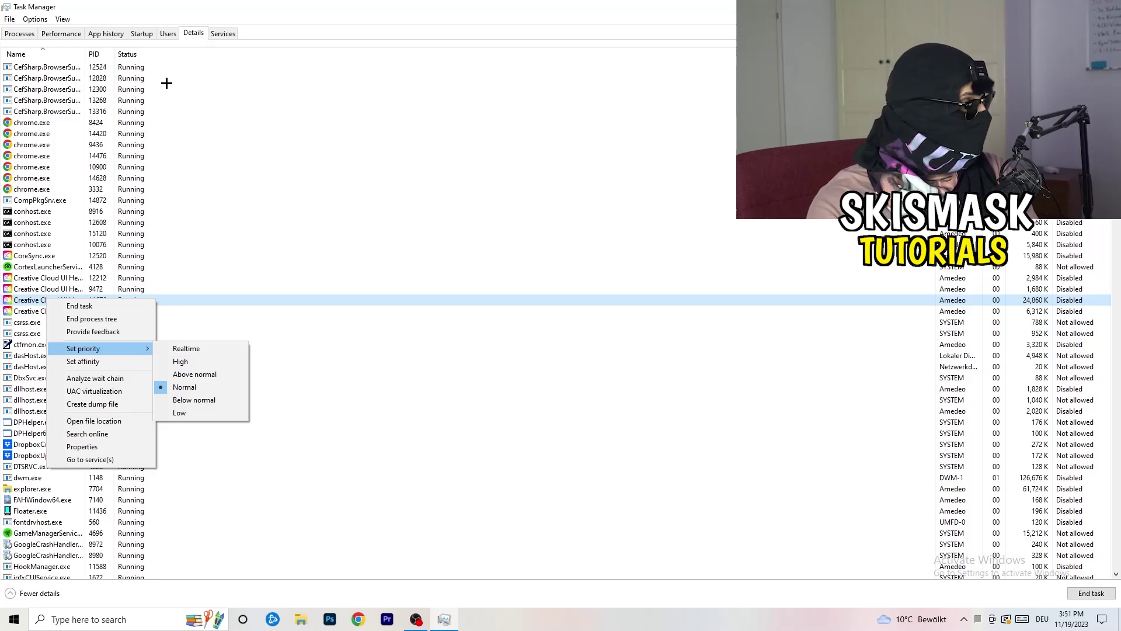
left_click(147, 32)
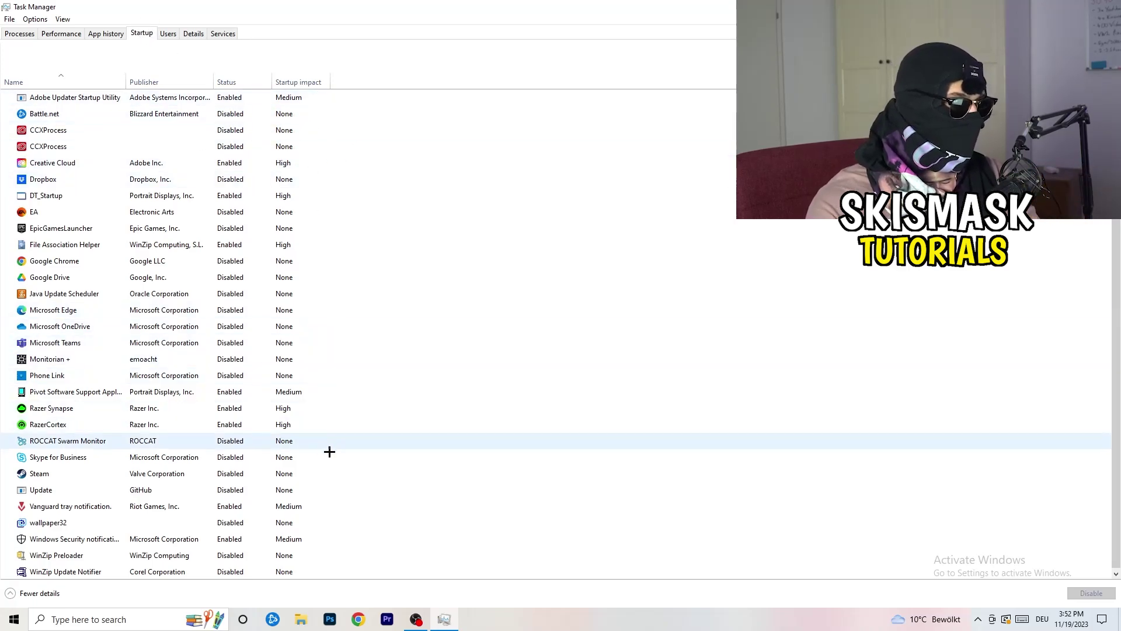
Return to Processes and sort by CPU, then GPU usage, putting OBS Studio on top
scroll(334, 516, "down", 1)
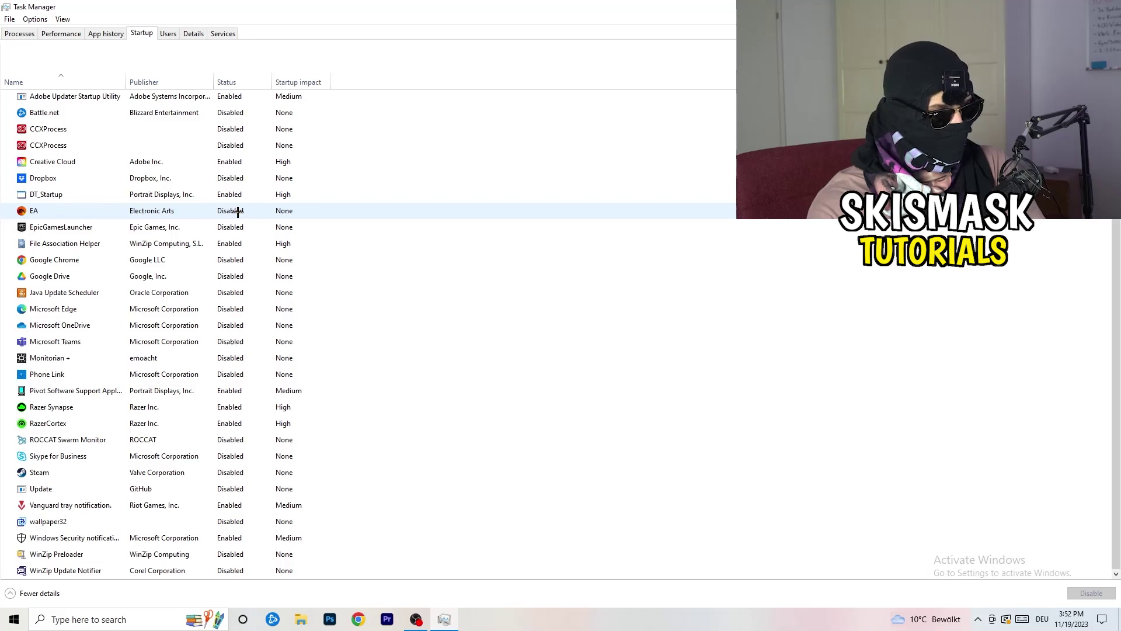
right_click(240, 245)
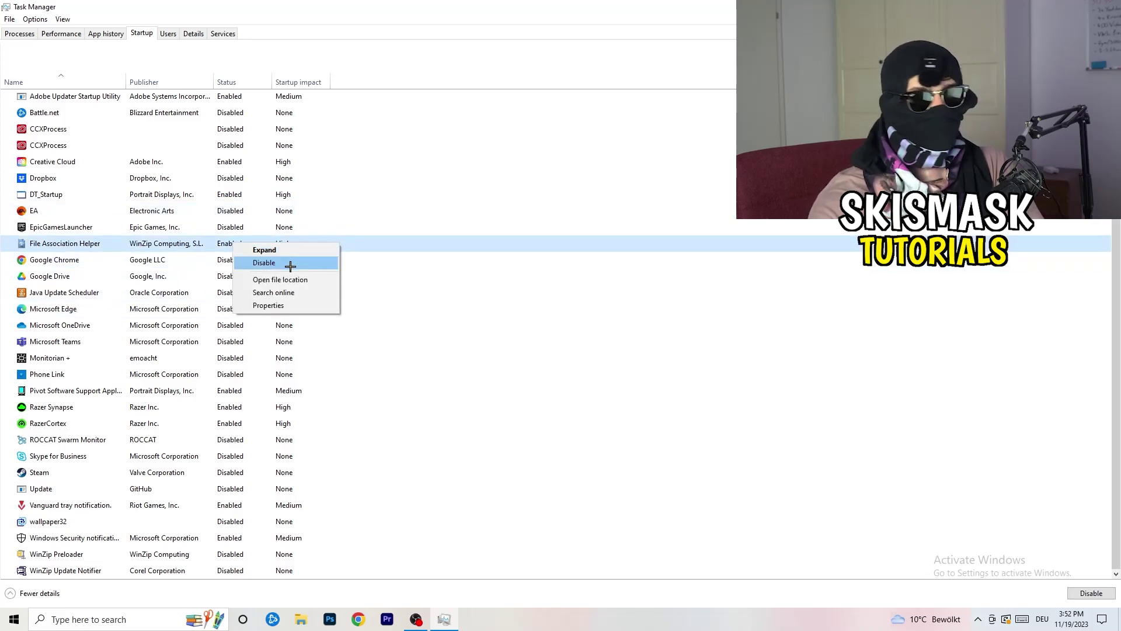
left_click(458, 86)
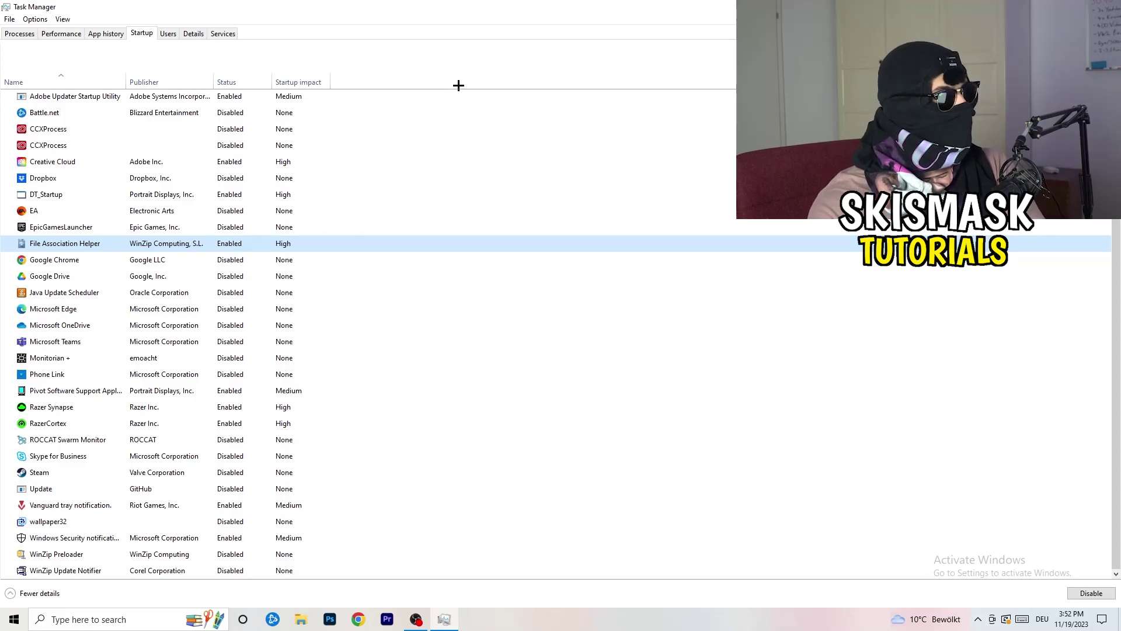
left_click(29, 34)
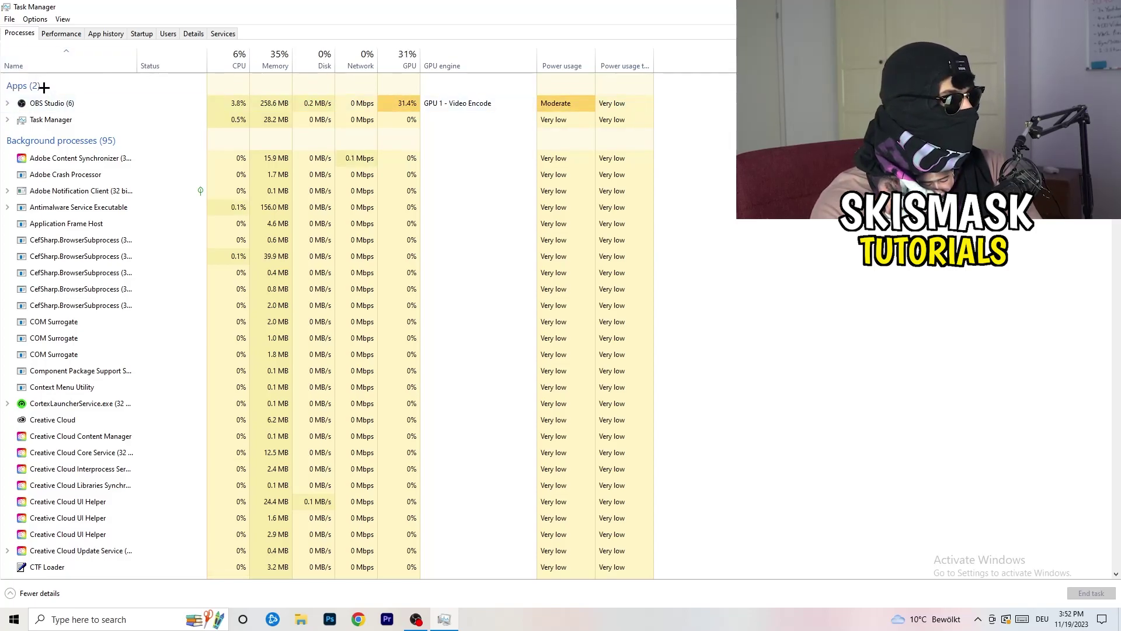
left_click(238, 49)
left_click(402, 53)
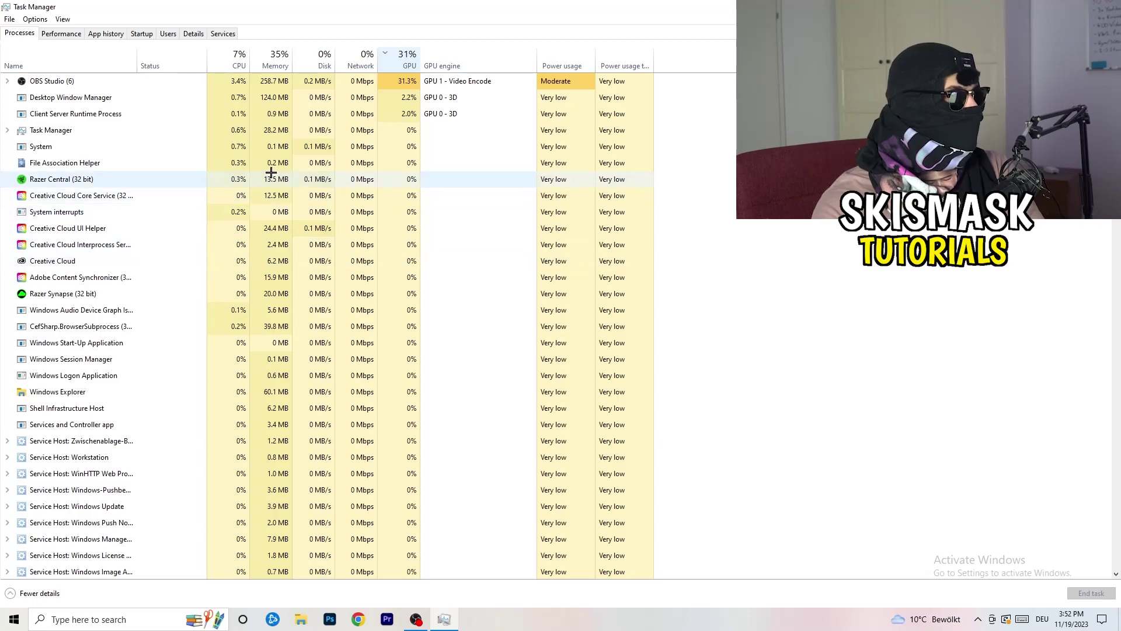
Reverse the GPU sort to lowest first, browse the list, and check Windows Search Indexer's options
left_click(404, 61)
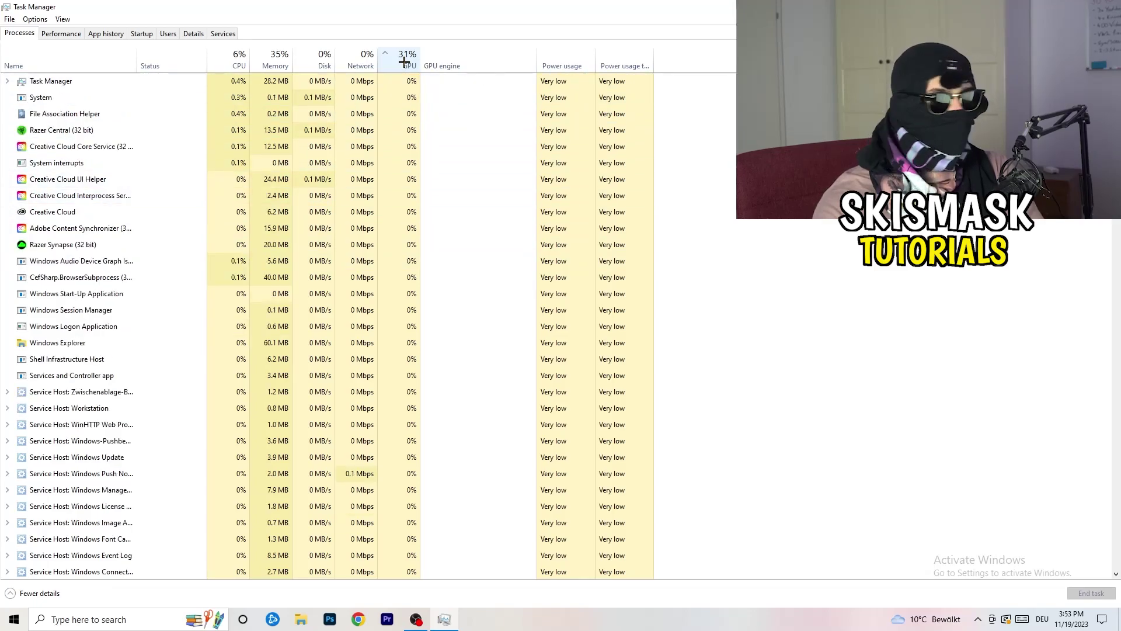
scroll(408, 141, "down", 13)
scroll(412, 181, "up", 7)
scroll(413, 181, "up", 5)
scroll(415, 175, "down", 18)
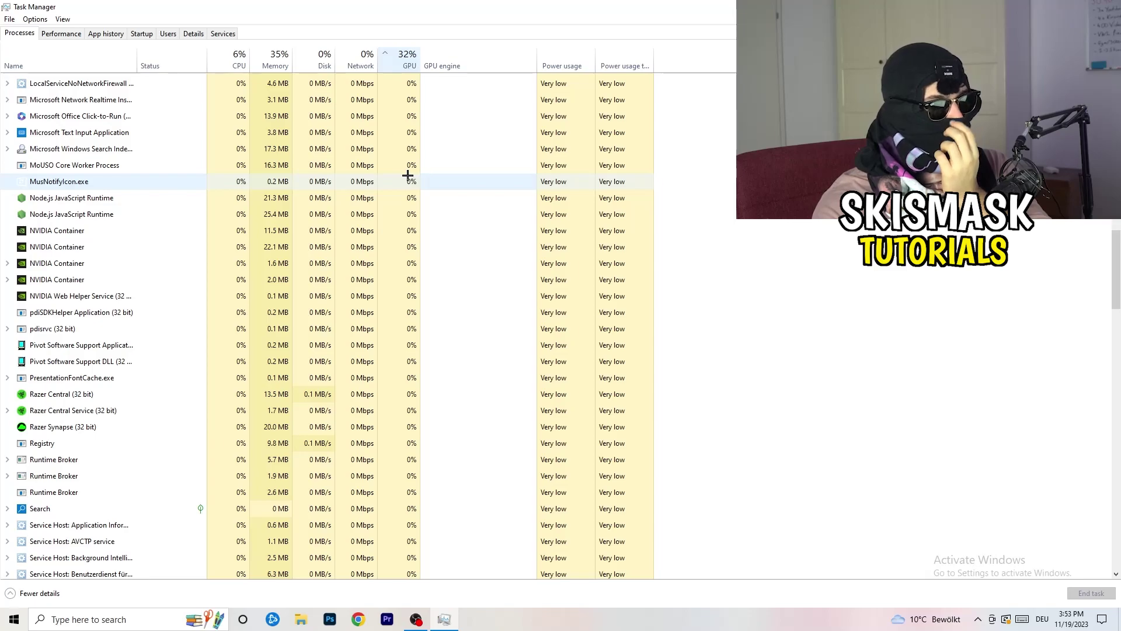
right_click(380, 146)
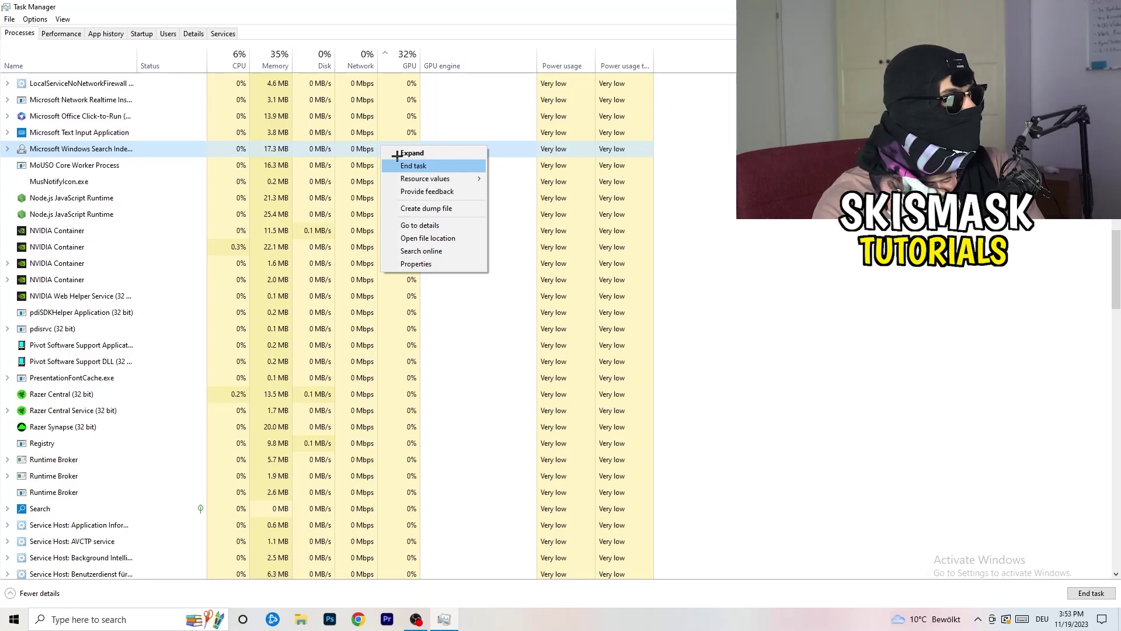
left_click(233, 58)
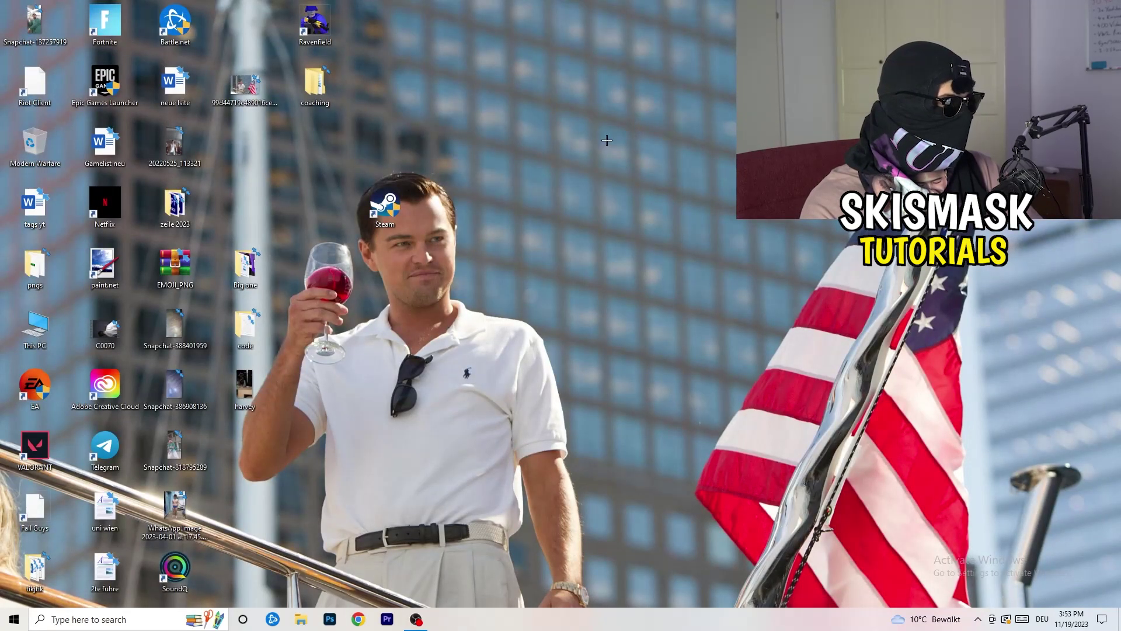
Launch Settings from the Start menu and go to Gaming's Xbox Game Bar page
left_click(3, 624)
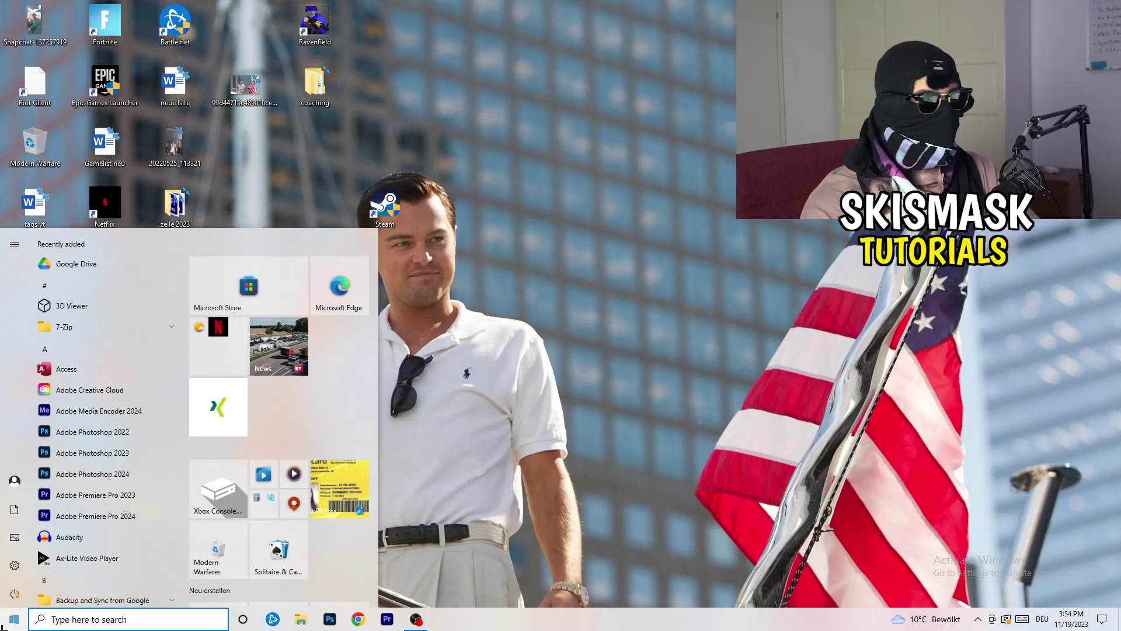
left_click(15, 565)
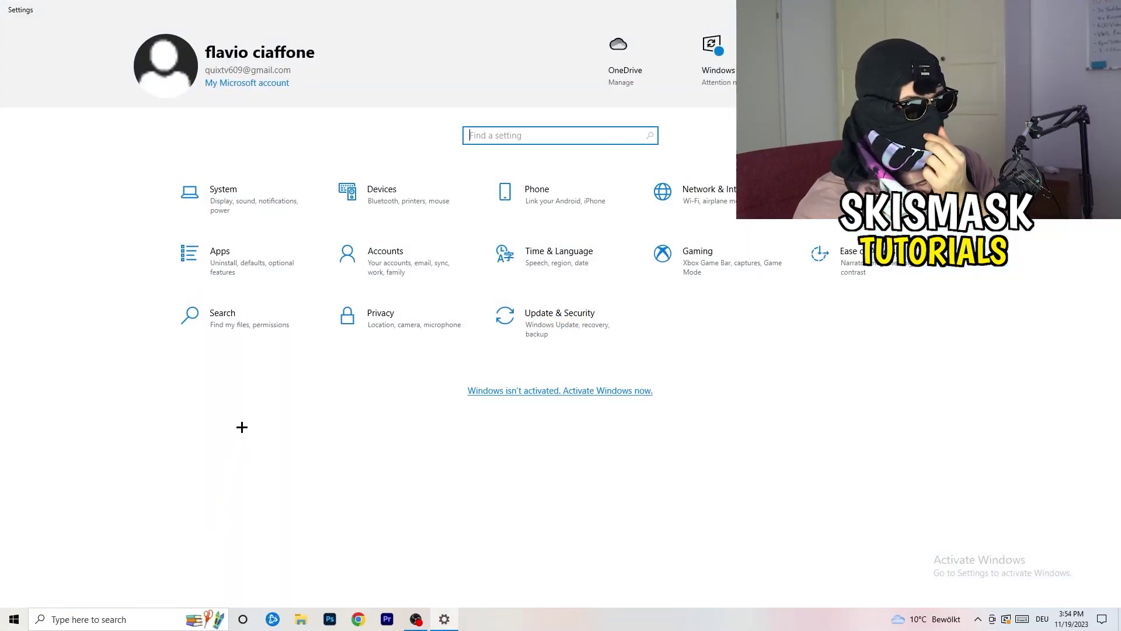
left_click(700, 260)
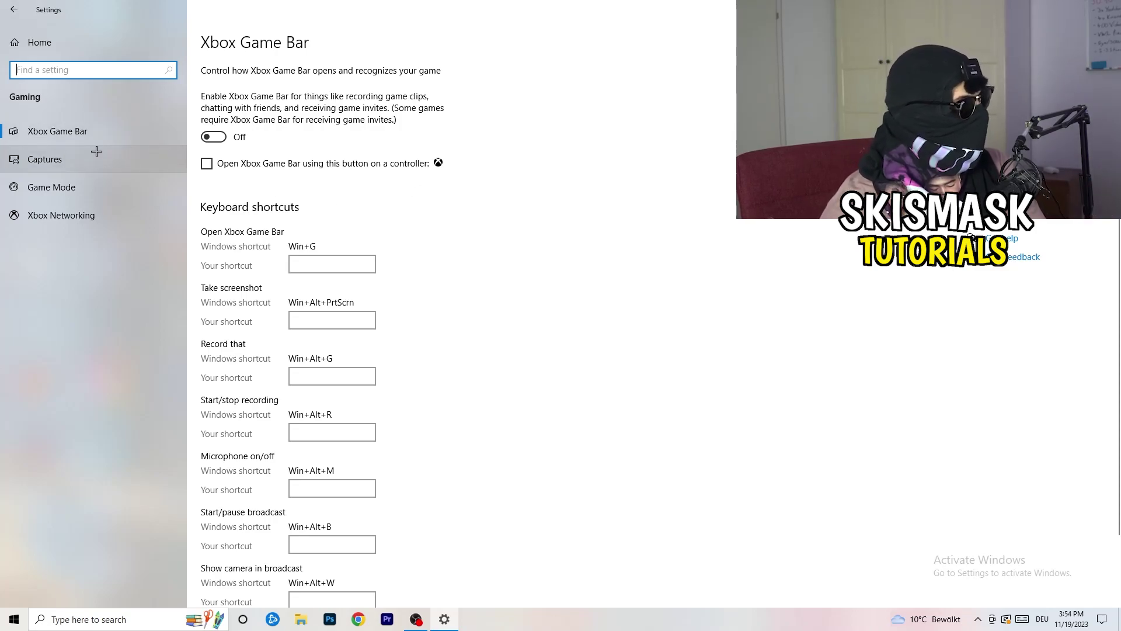
Review the Captures recording options, then switch to the Game Mode page
left_click(45, 159)
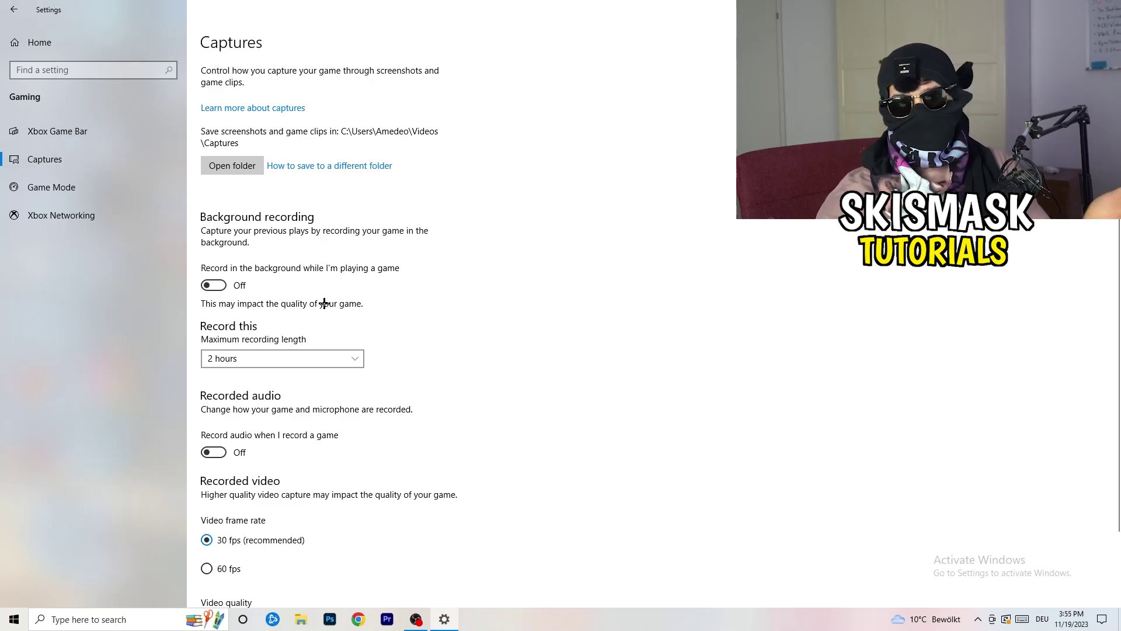
scroll(324, 304, "down", 3)
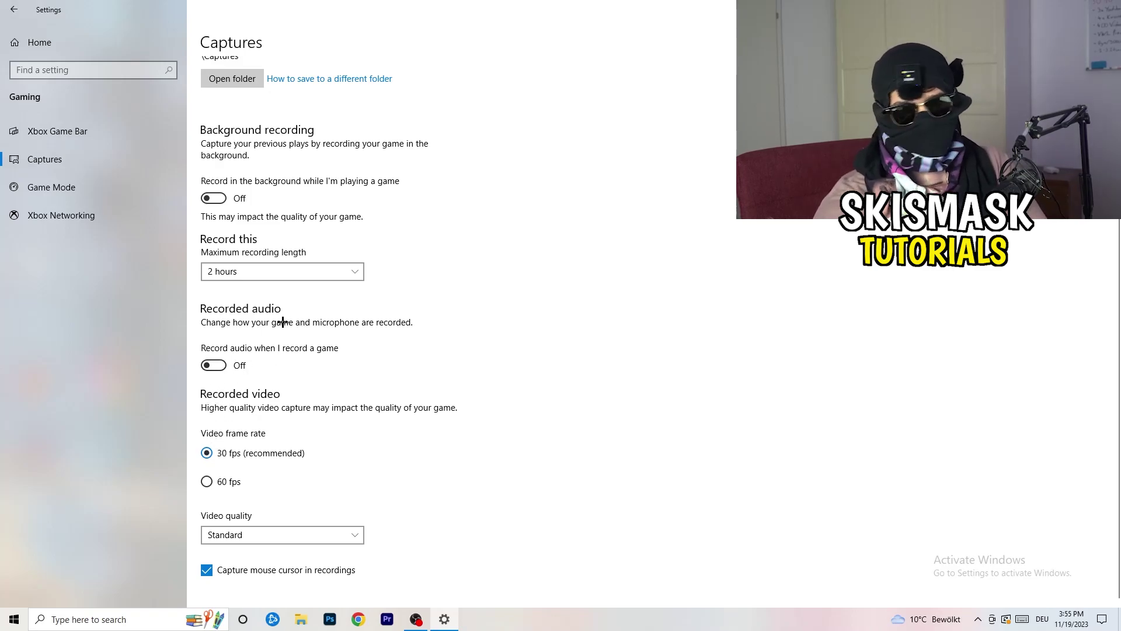
left_click(27, 187)
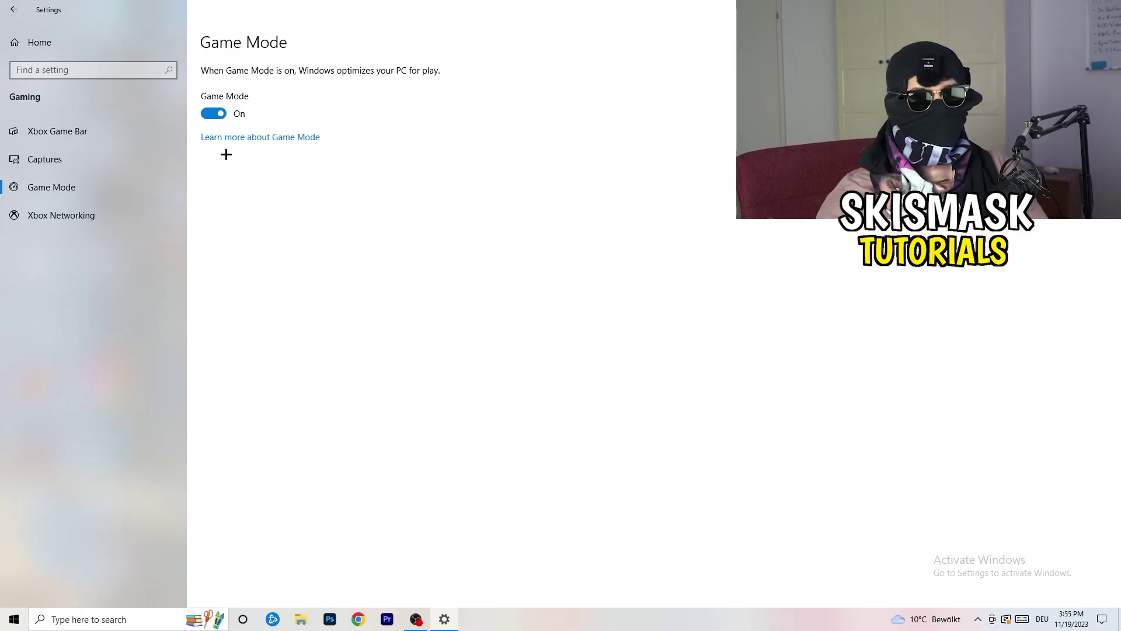
Check Update & Security's pending 2023-11 cumulative update, restoring then re-maximizing the window
left_click(13, 10)
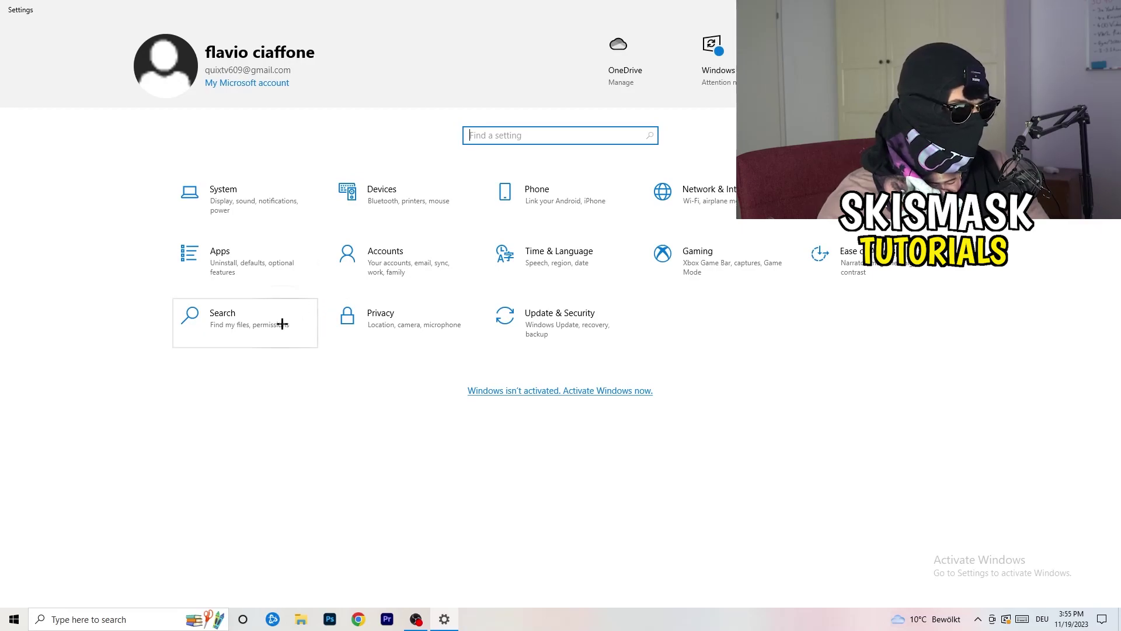
left_click(592, 320)
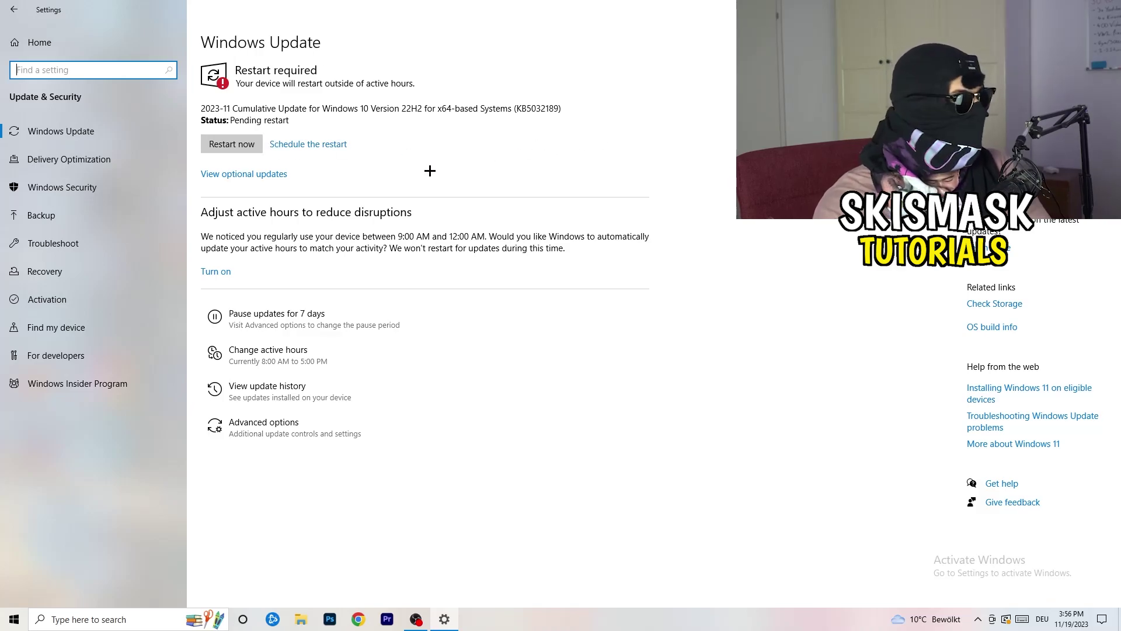
key("super+Down")
key("super+Down")
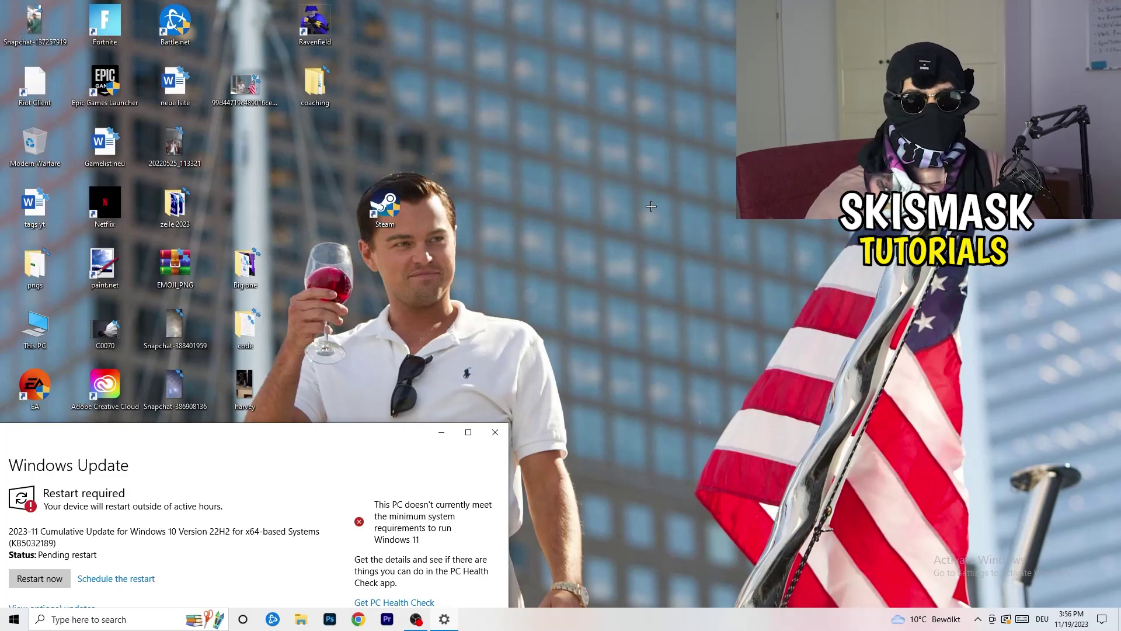
left_click(467, 432)
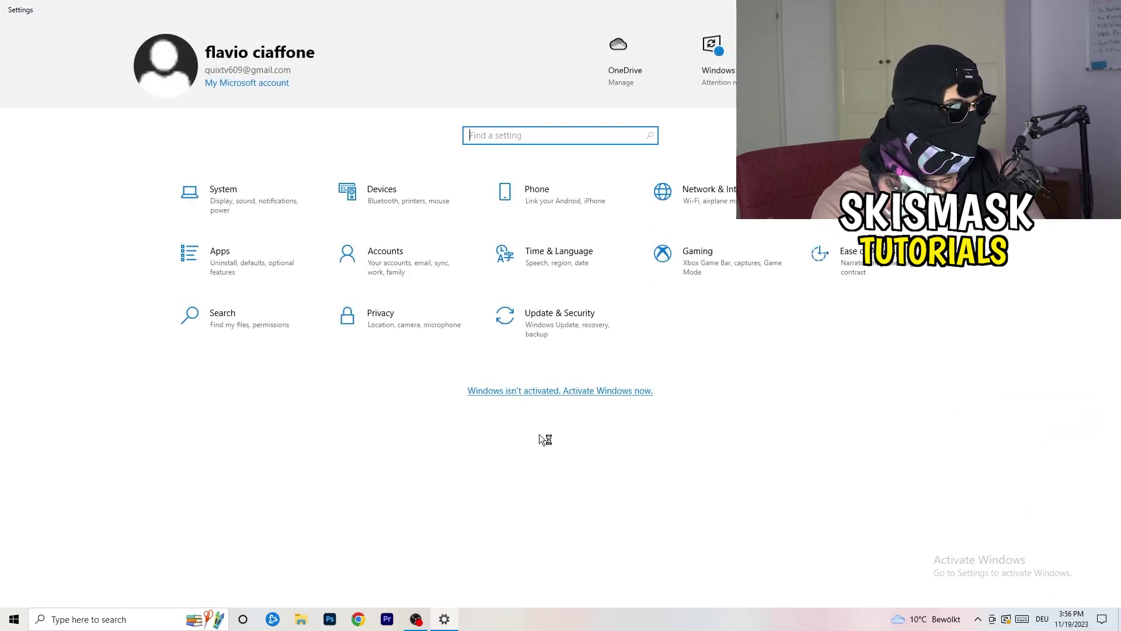
Open System Display settings and keep text and app scaling at 100%
left_click(248, 213)
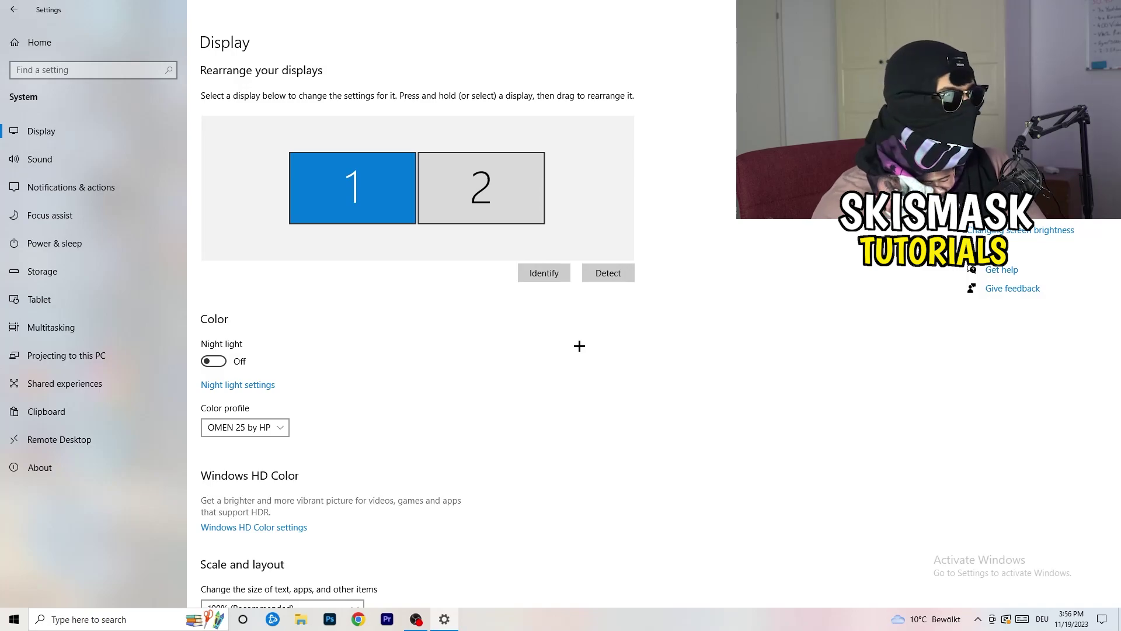
scroll(415, 287, "down", 5)
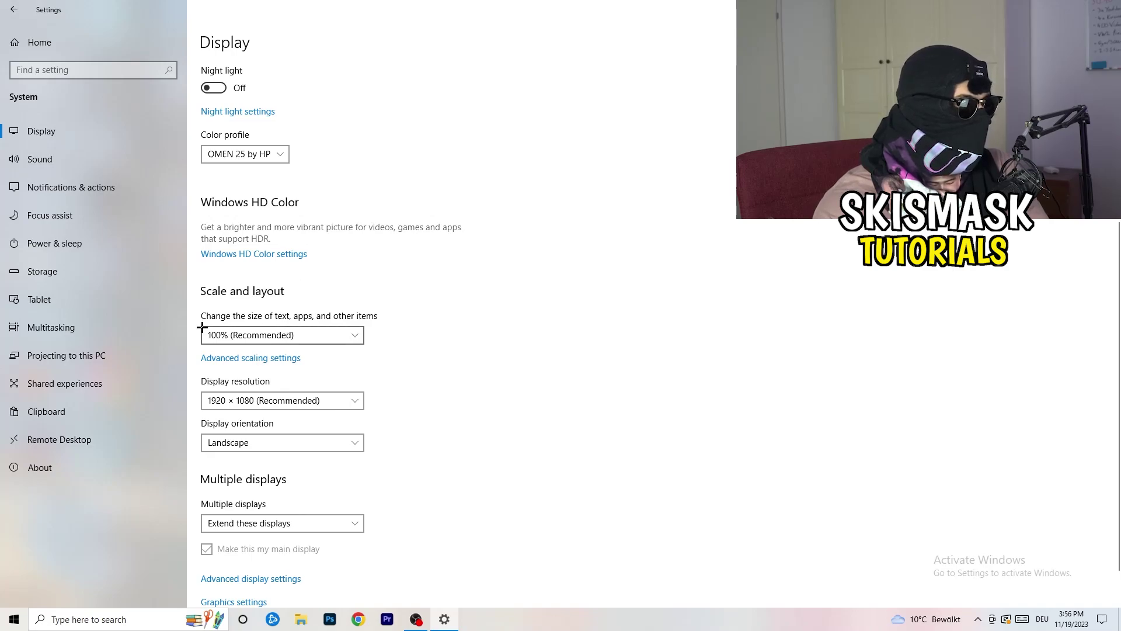
left_click(351, 335)
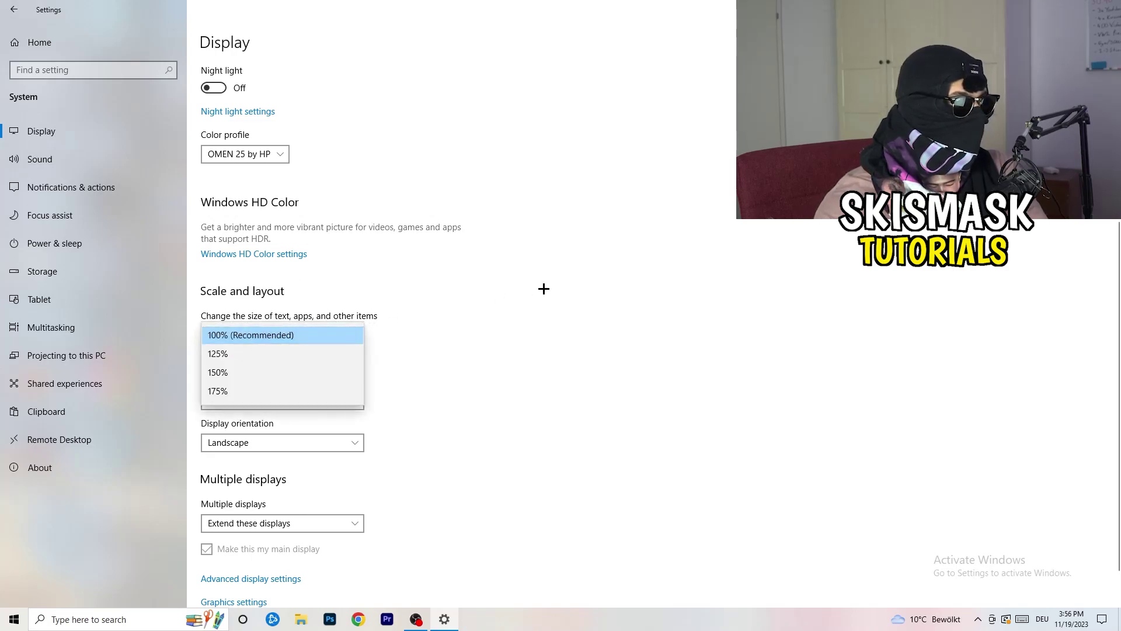
left_click(542, 291)
Check the display resolution choices and keep it at 1920 × 1080
scroll(268, 316, "down", 1)
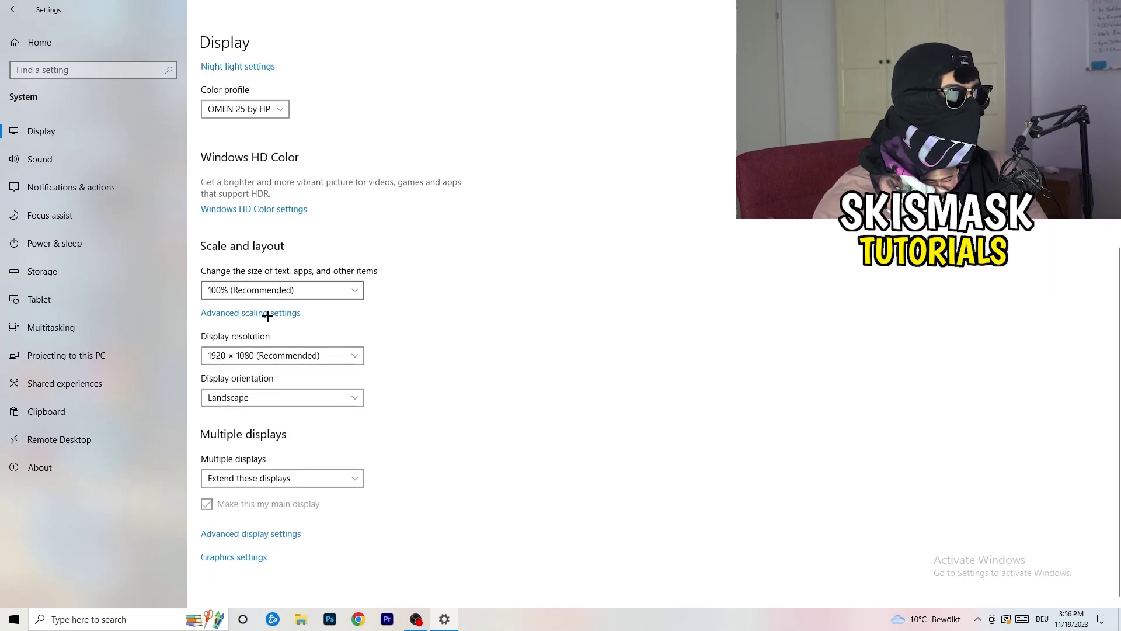
left_click(303, 356)
left_click(547, 313)
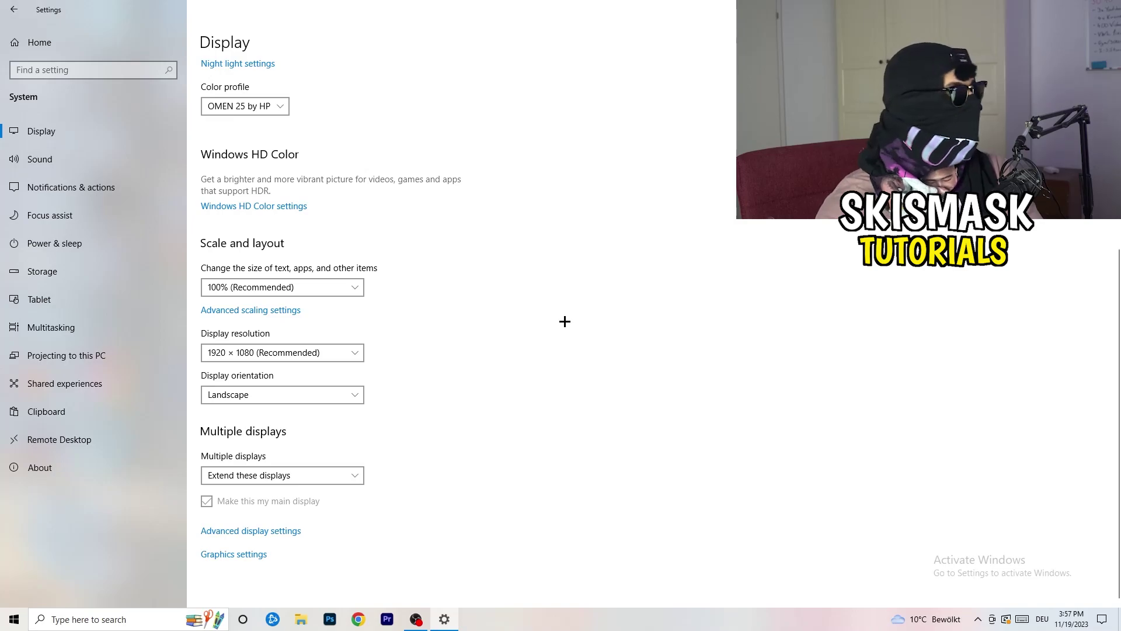
Review the power plans in Power Options, keeping Balanced selected, then close the window
left_click(77, 248)
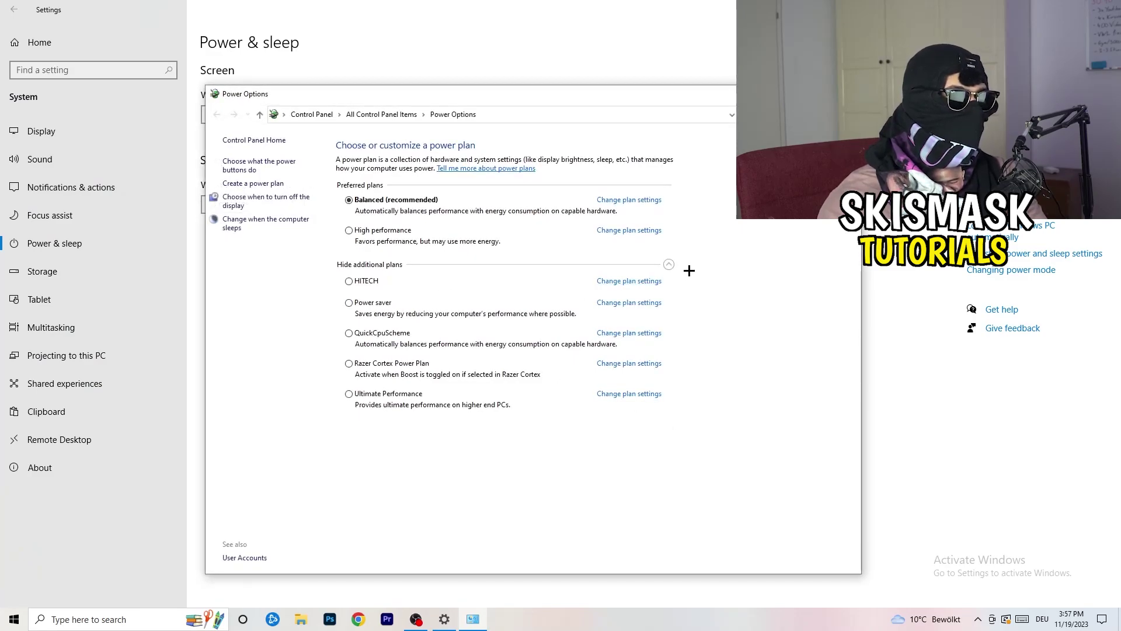
left_click(668, 263)
left_click(668, 264)
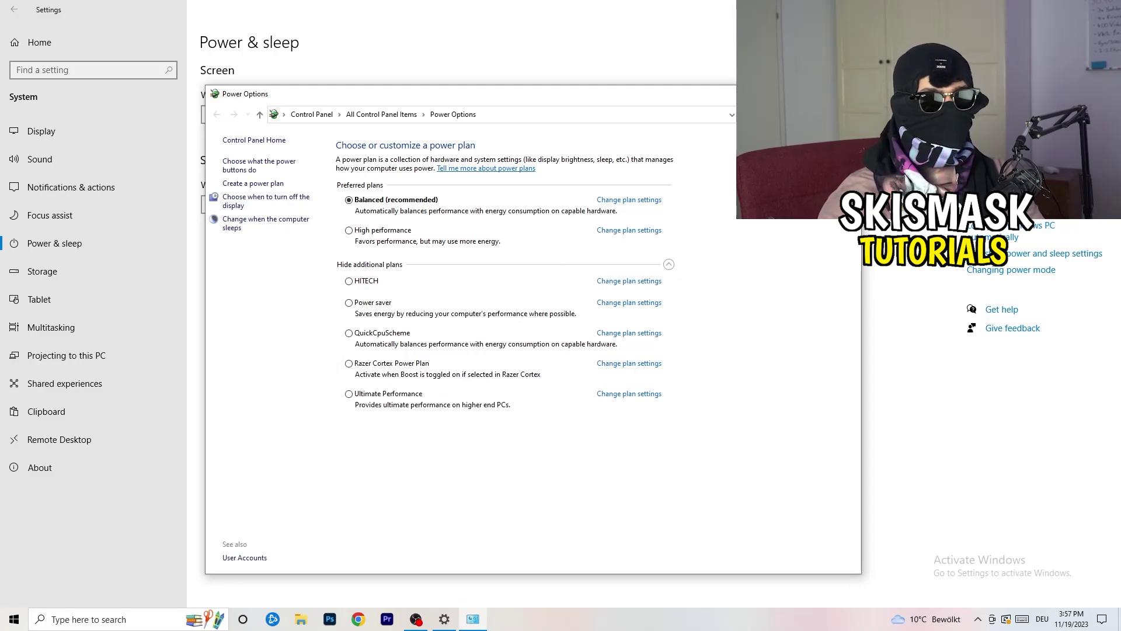
left_click(848, 94)
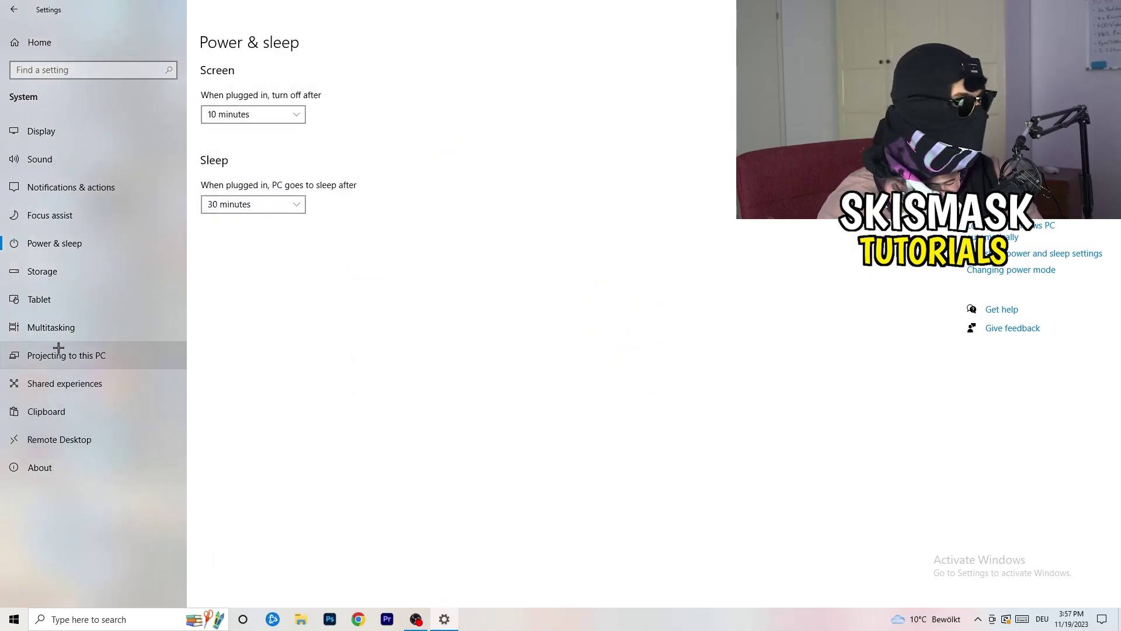
Check that Storage Sense is on and runs every week, then close Settings
left_click(68, 272)
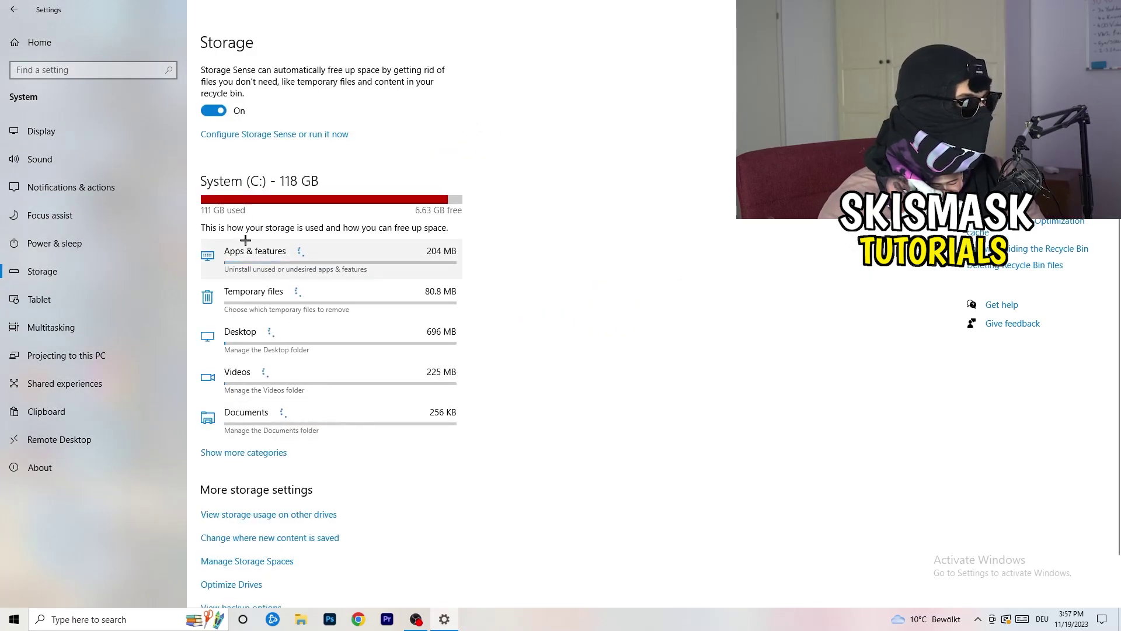
left_click(250, 135)
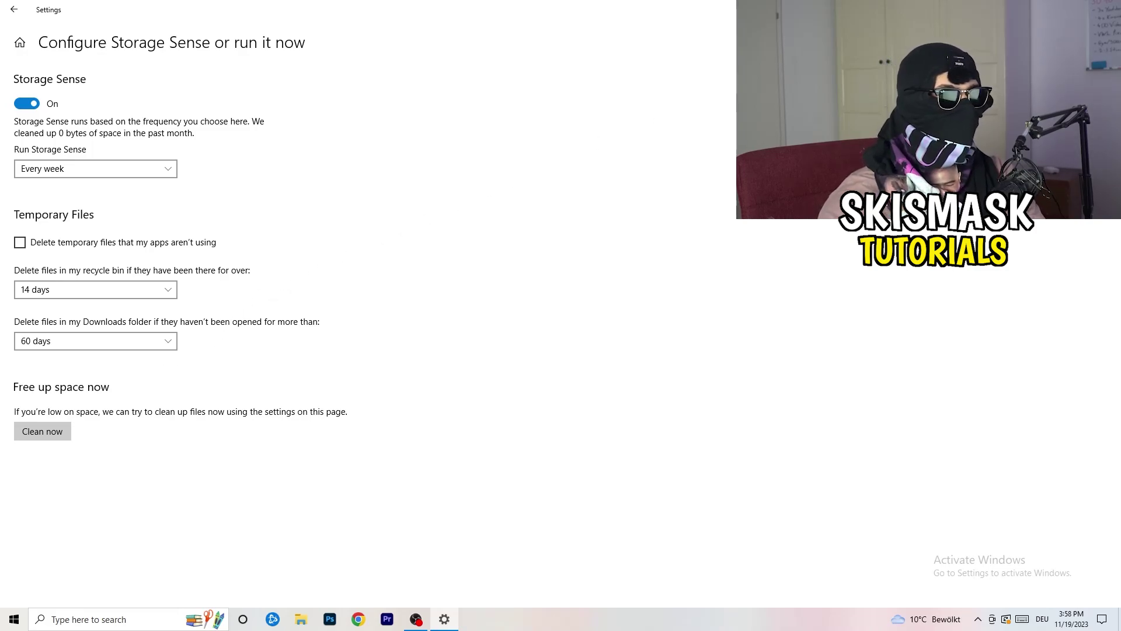
key("alt+F4")
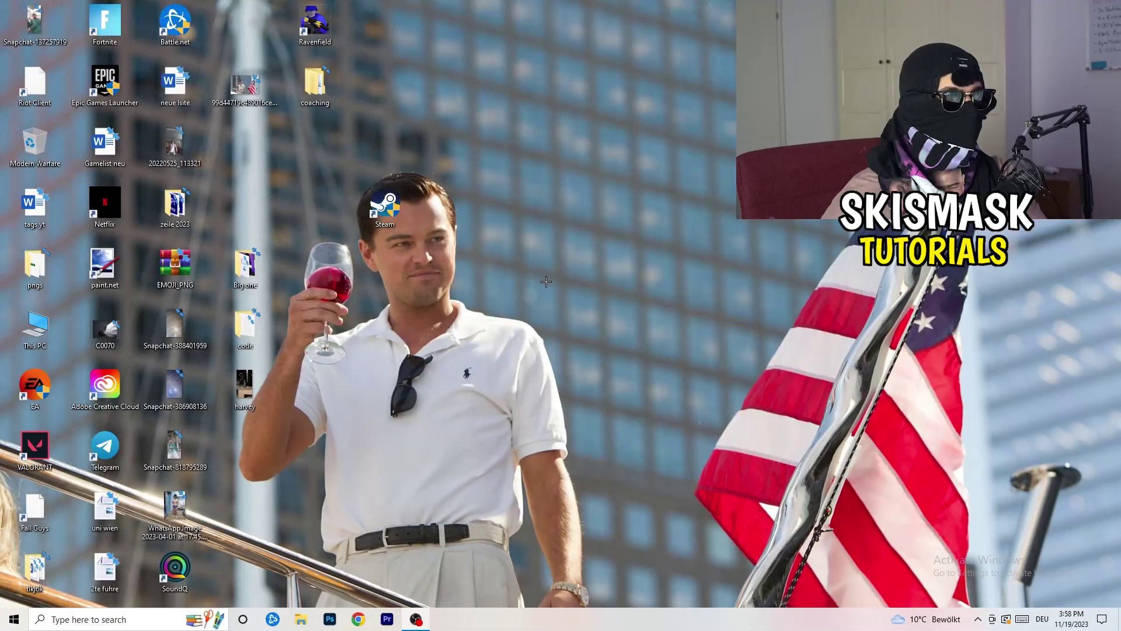